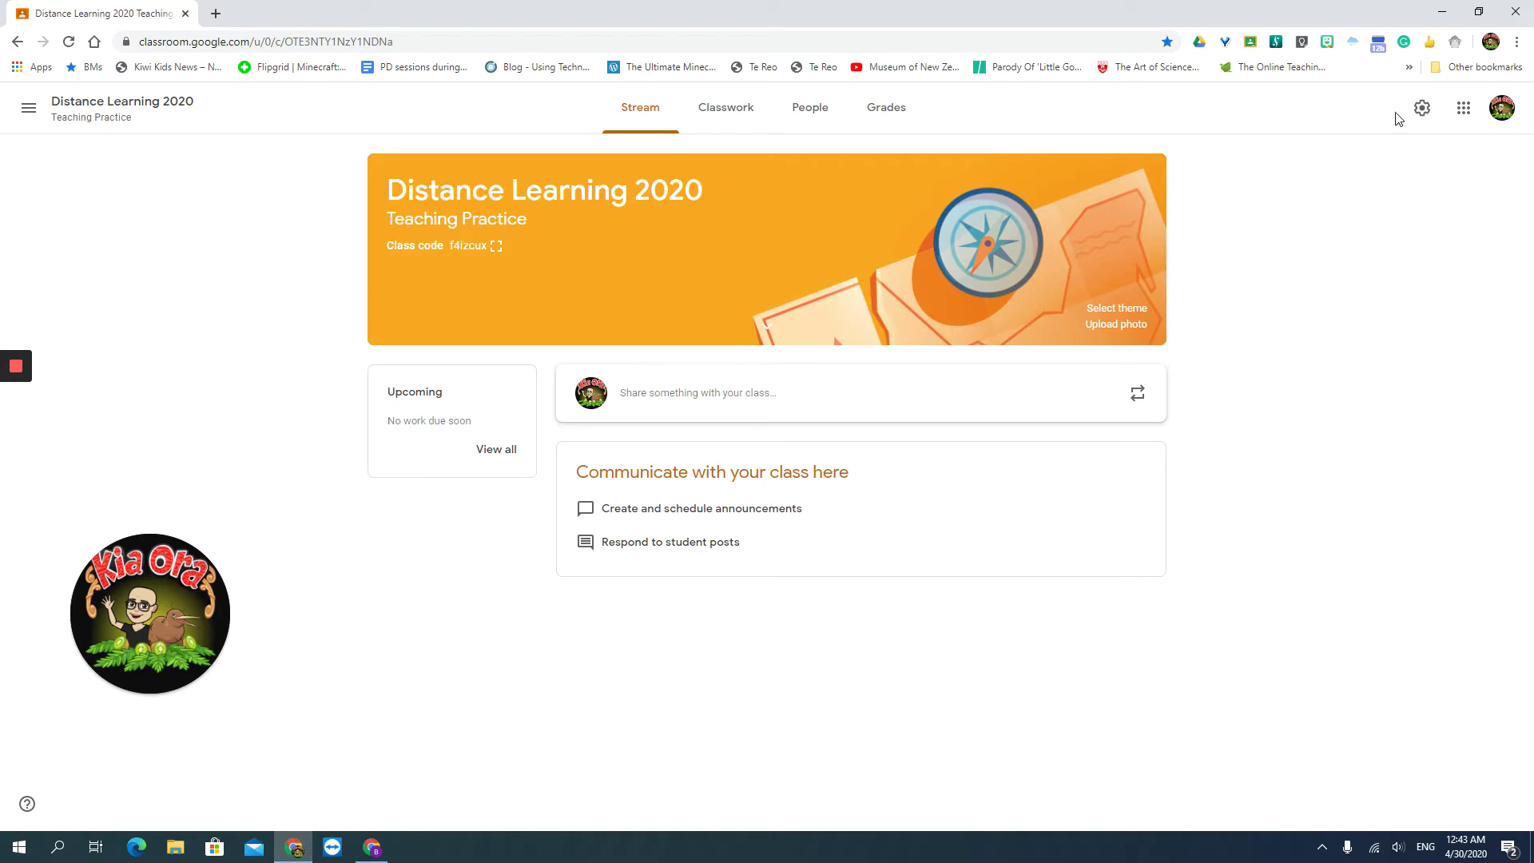
In the class settings, make the Meet link visible to students, reset the link, and save the settings
click(1422, 110)
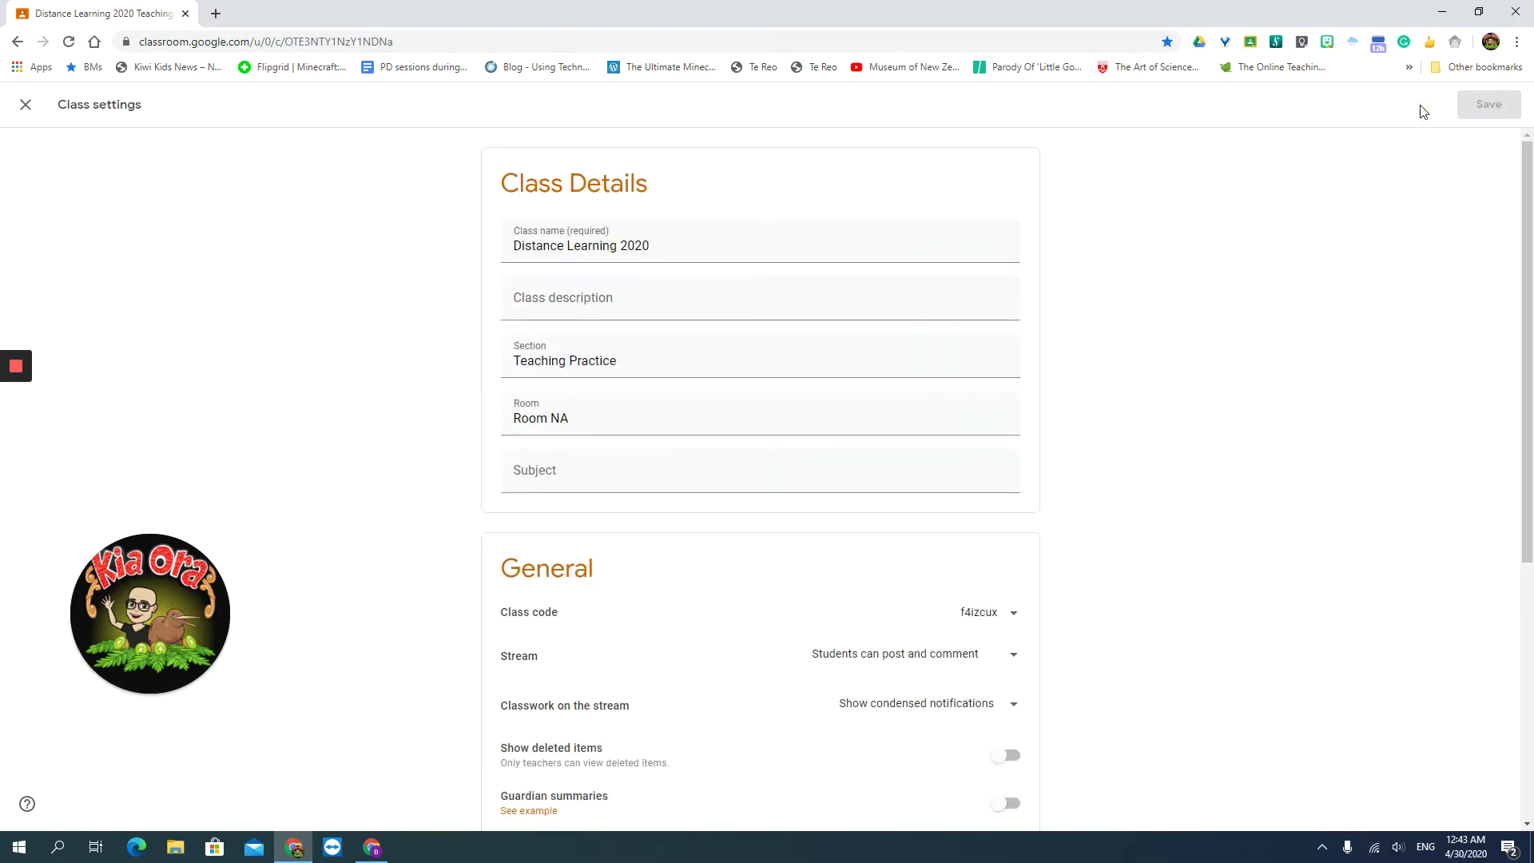
scroll(839, 445, down, 5)
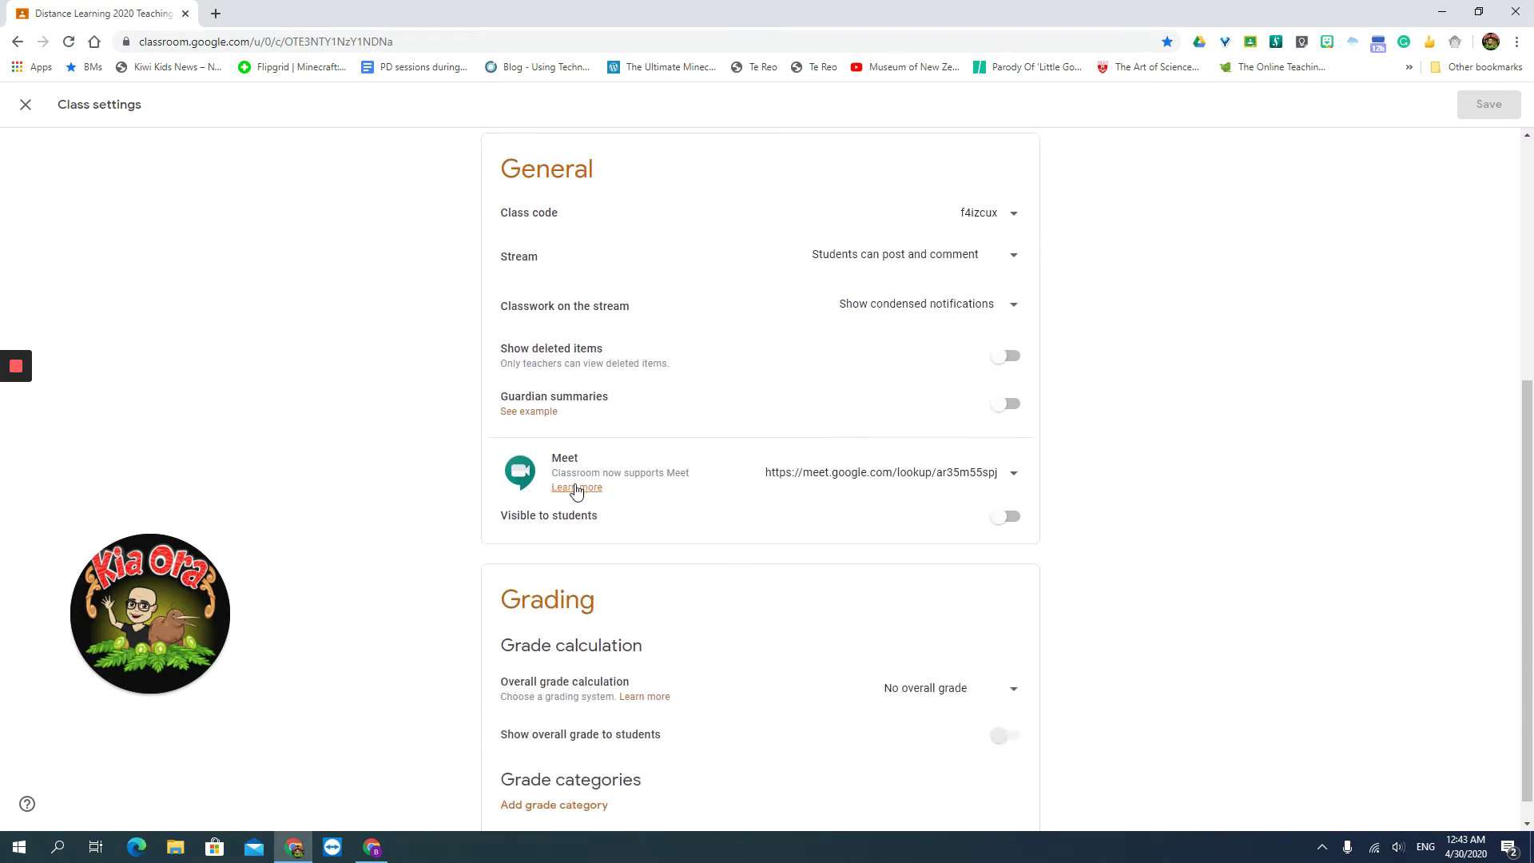
click(1007, 518)
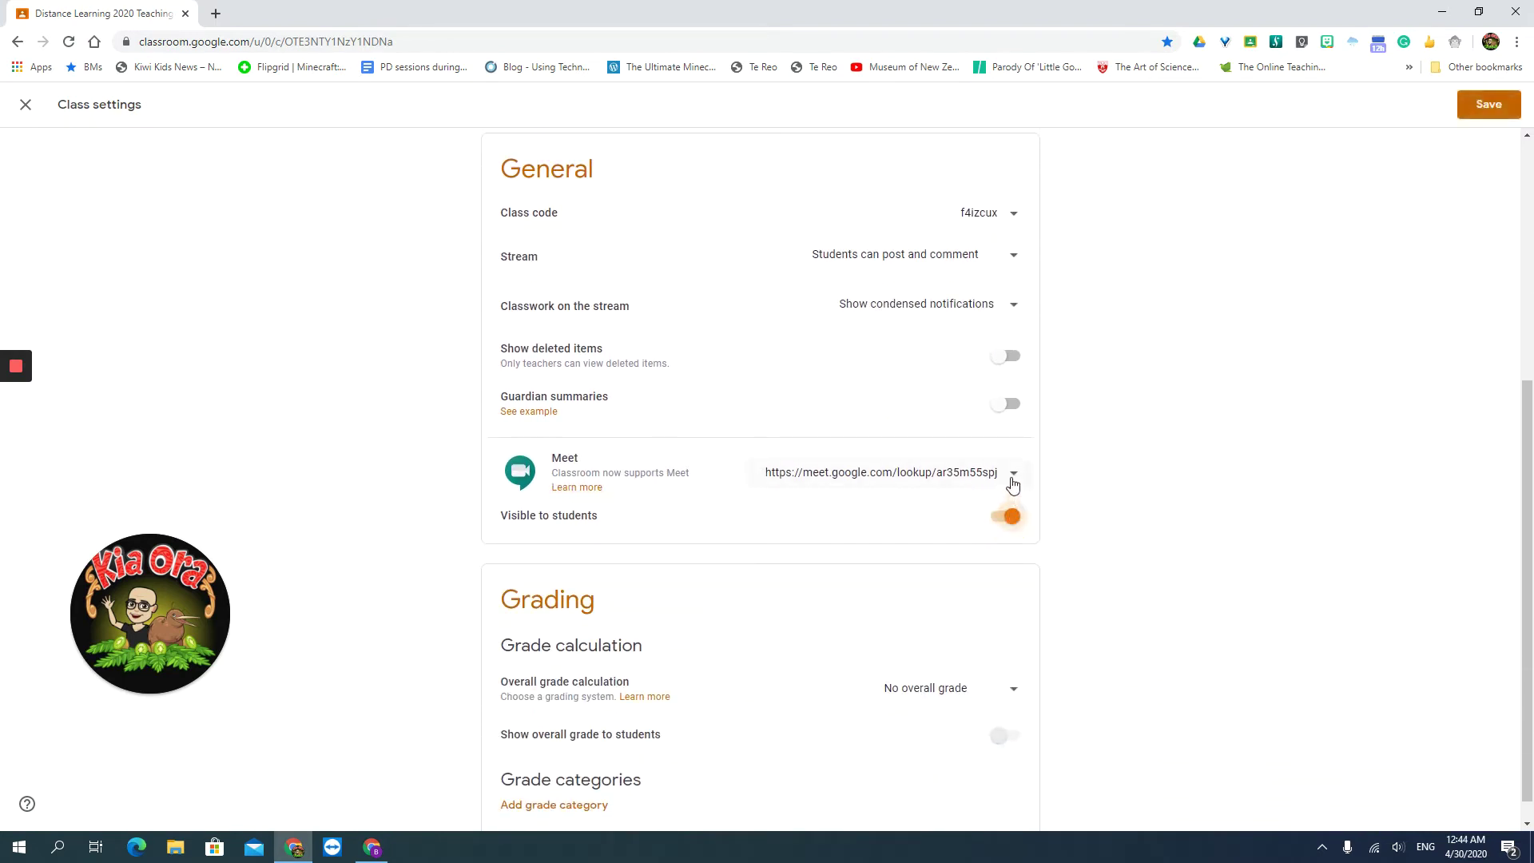
click(1014, 482)
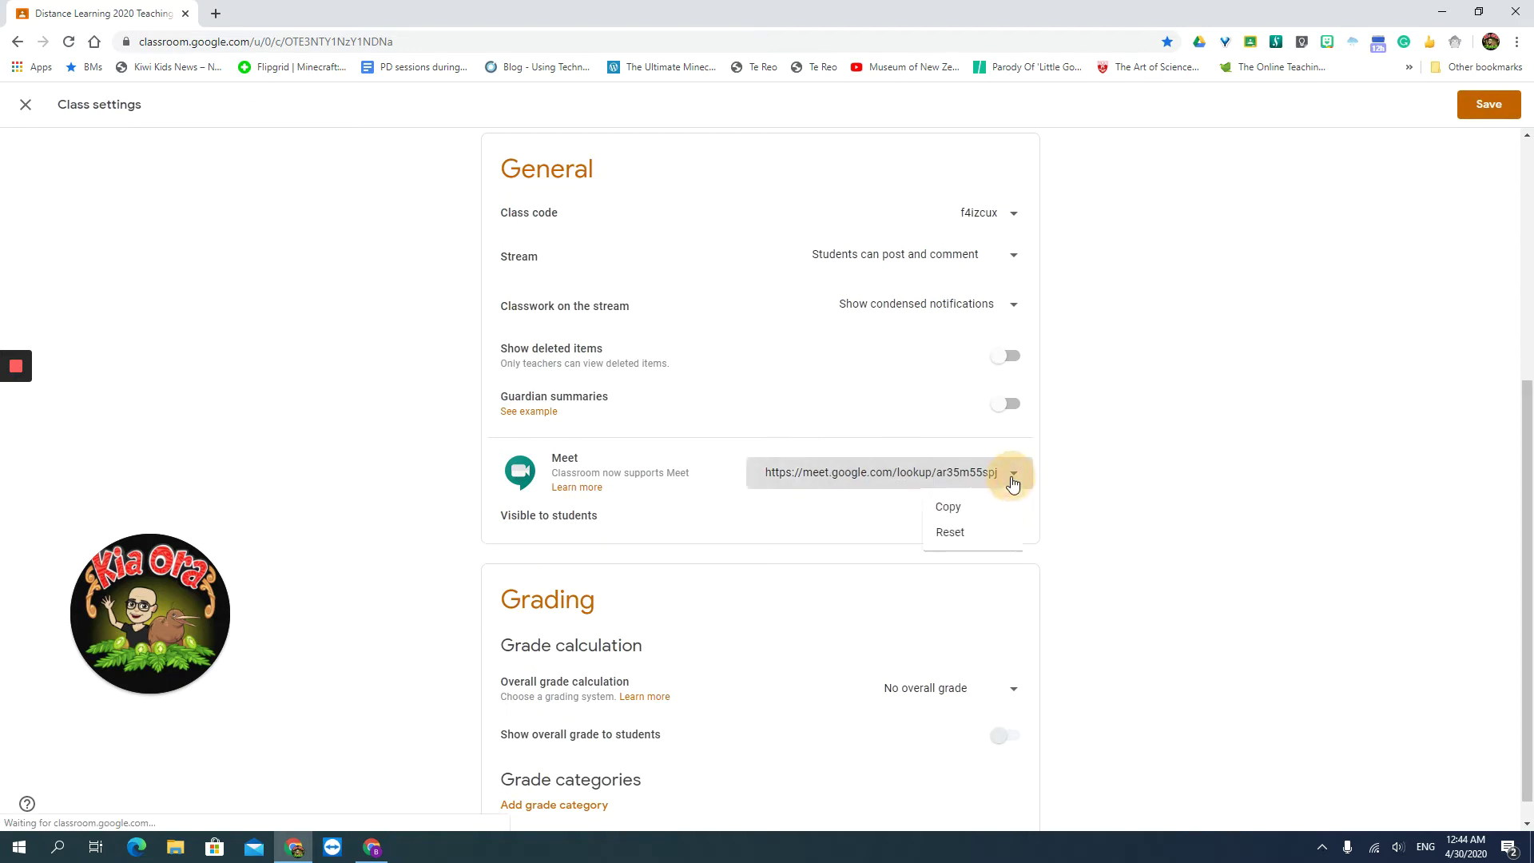
click(958, 533)
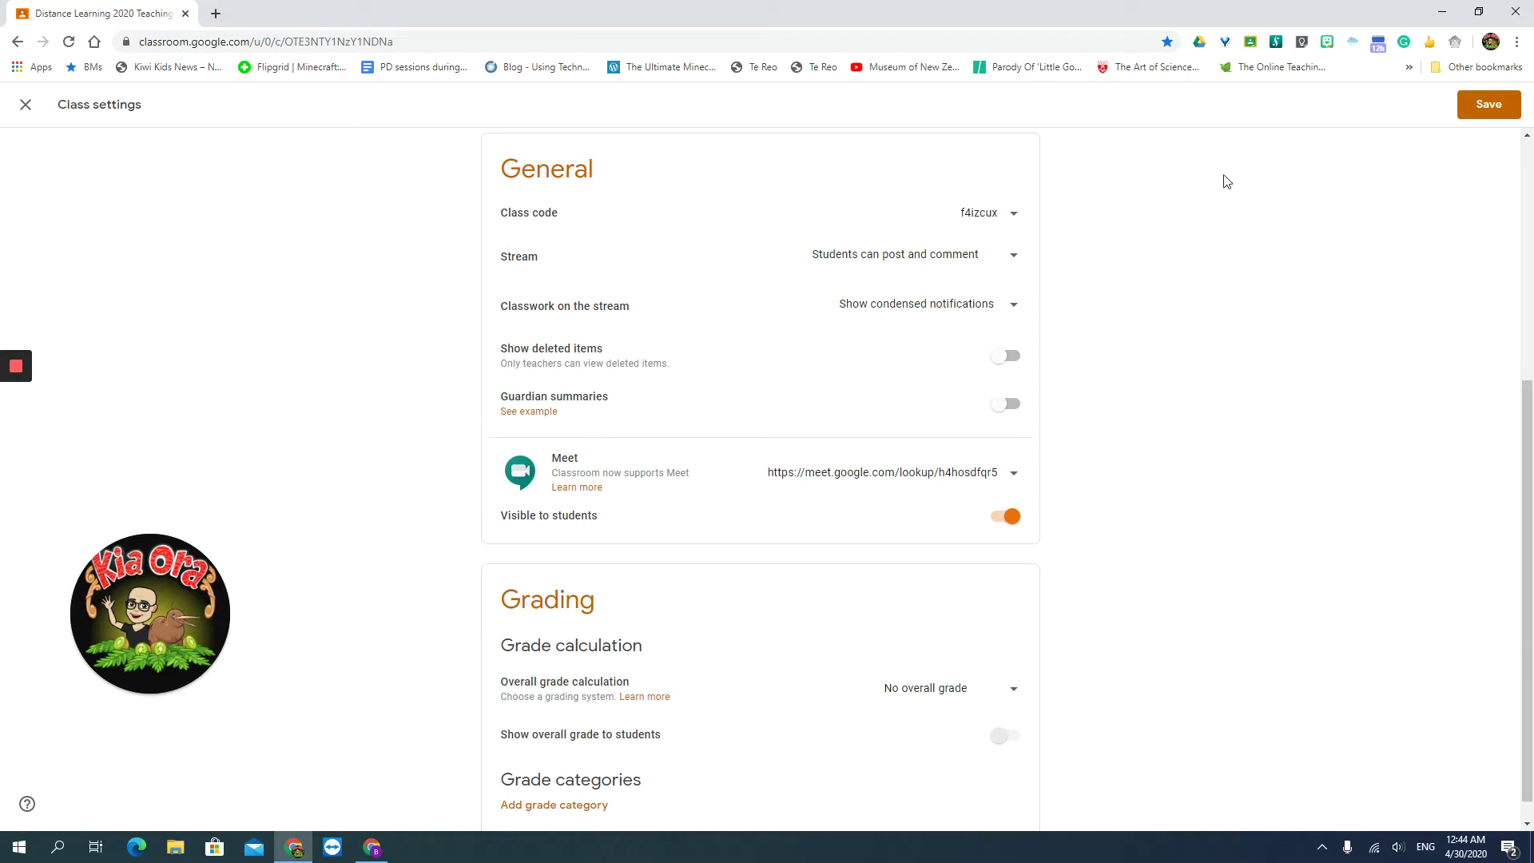
click(1476, 104)
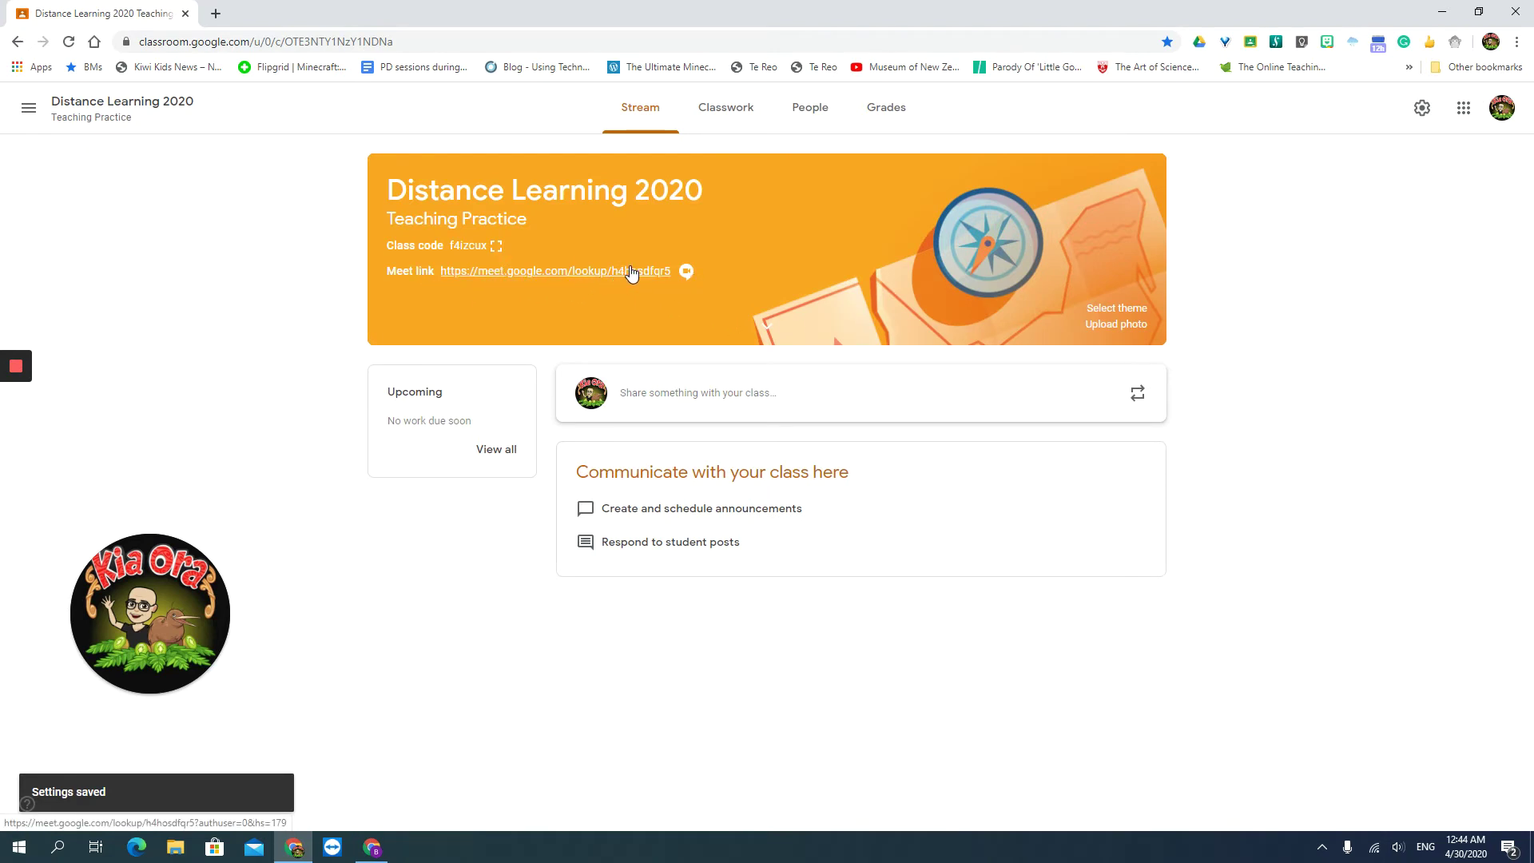
Examine where Meet is offered on the teacher's Classwork page and on the class pages of the student accounts
click(728, 112)
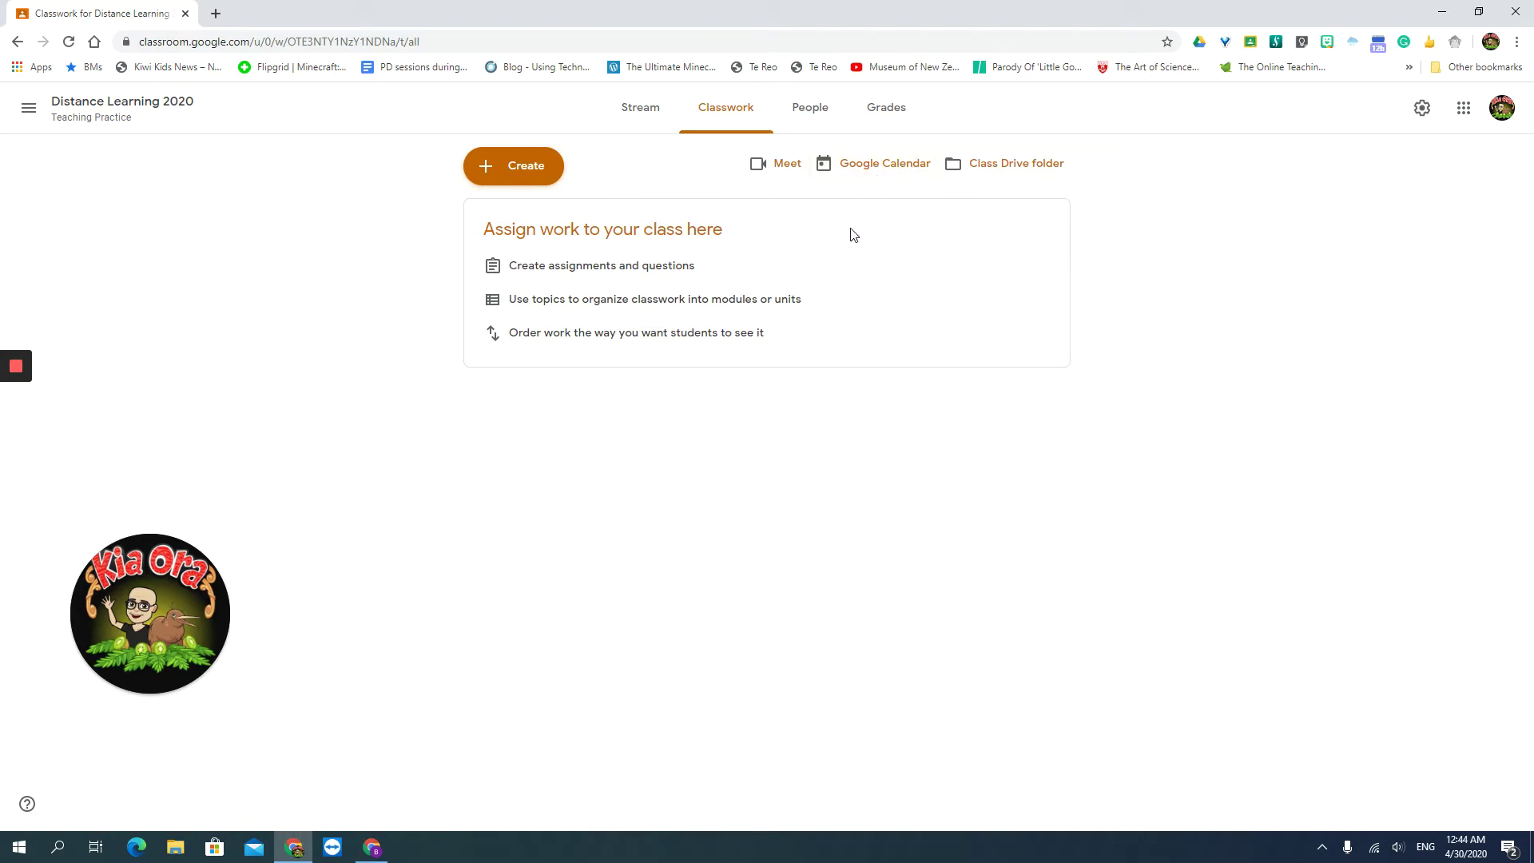
key(alt+Tab)
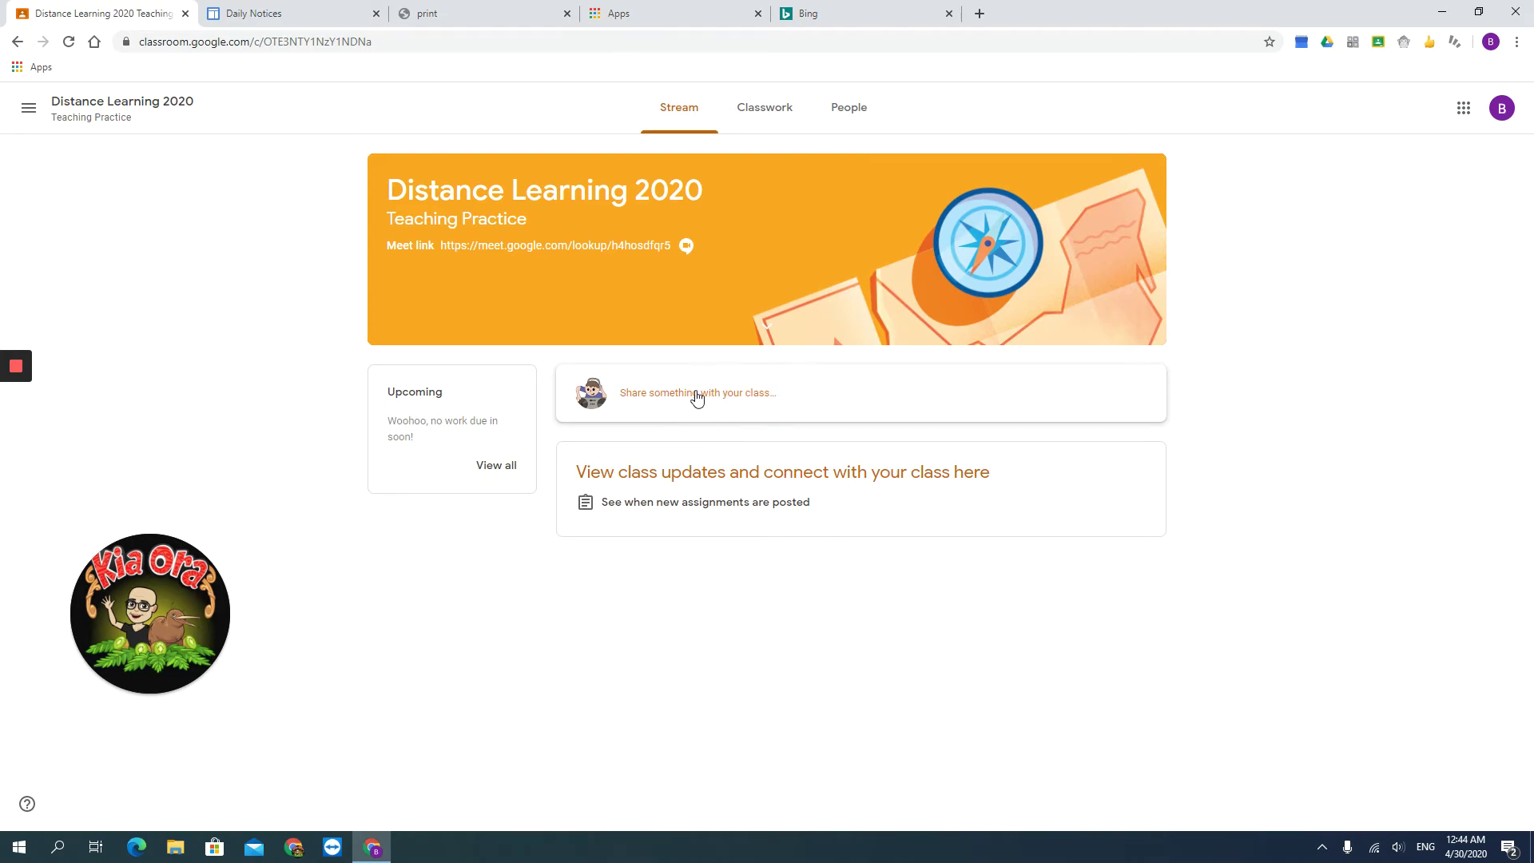
key(ctrl+super+Right)
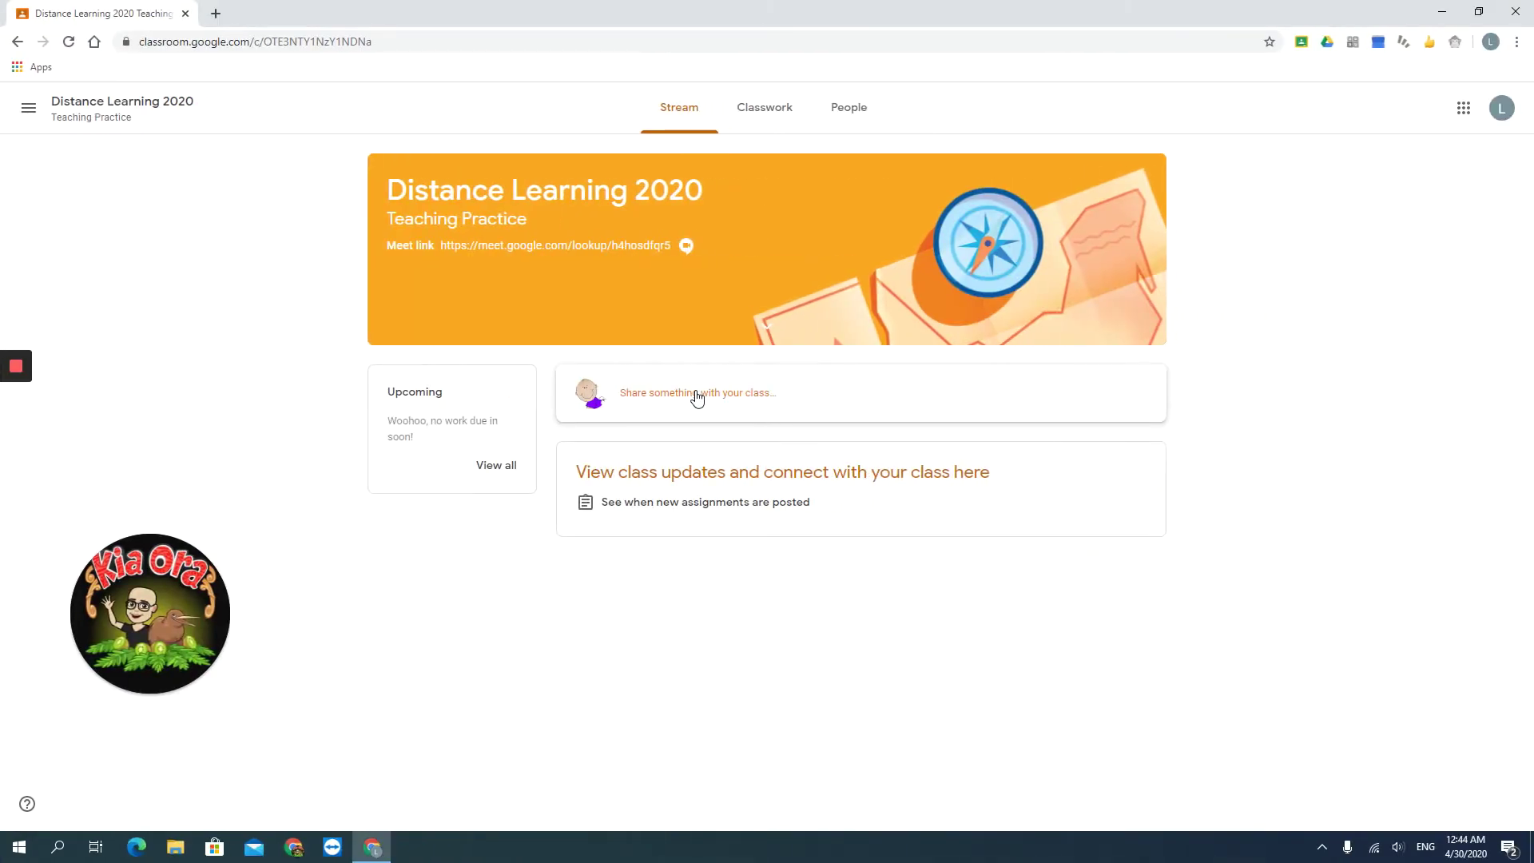
key(ctrl+super+Right)
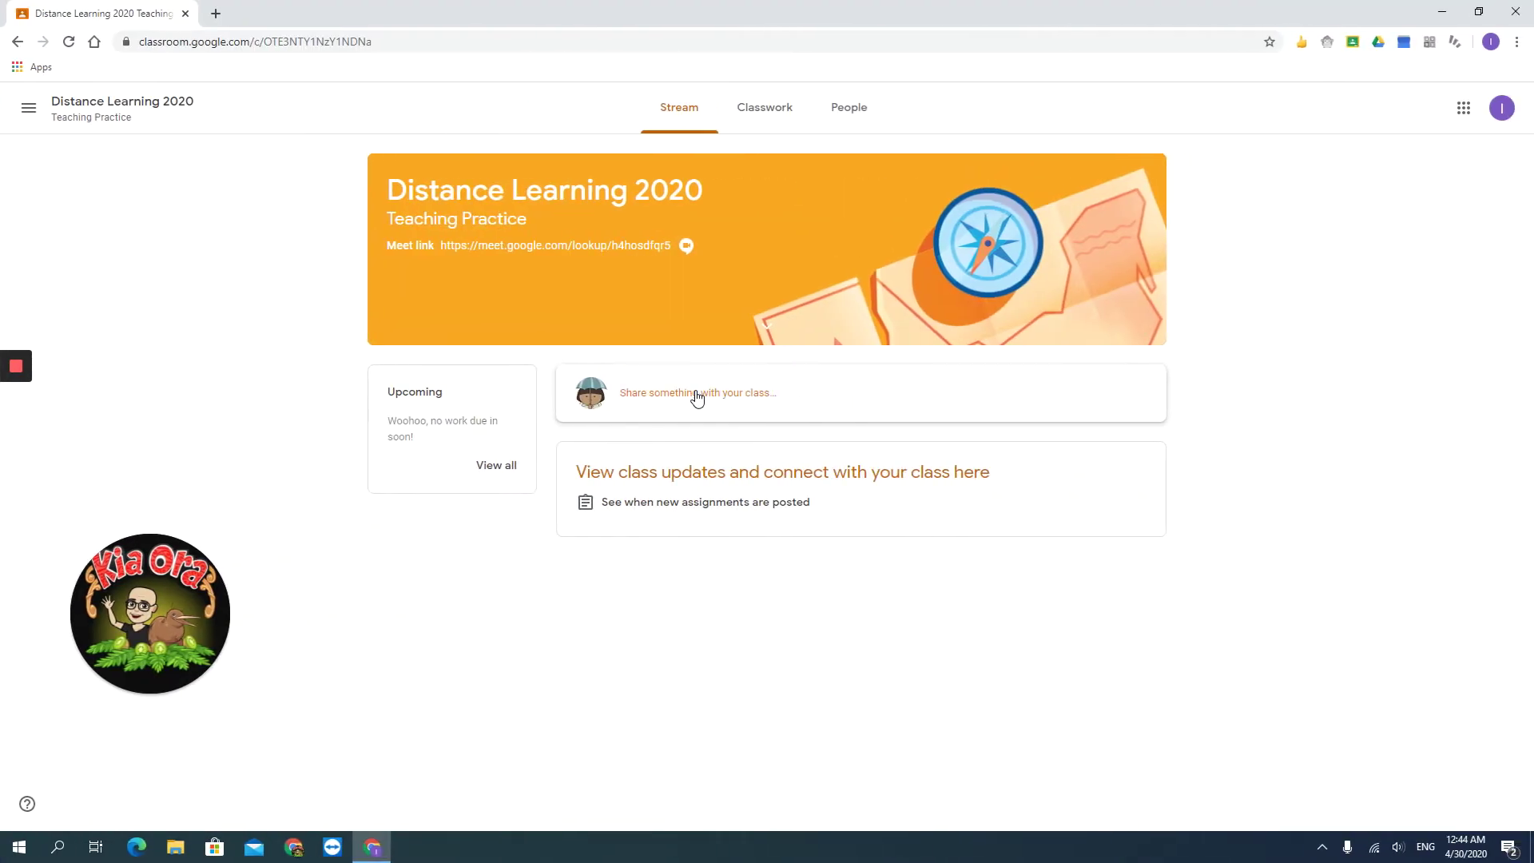
key(ctrl+super+Right)
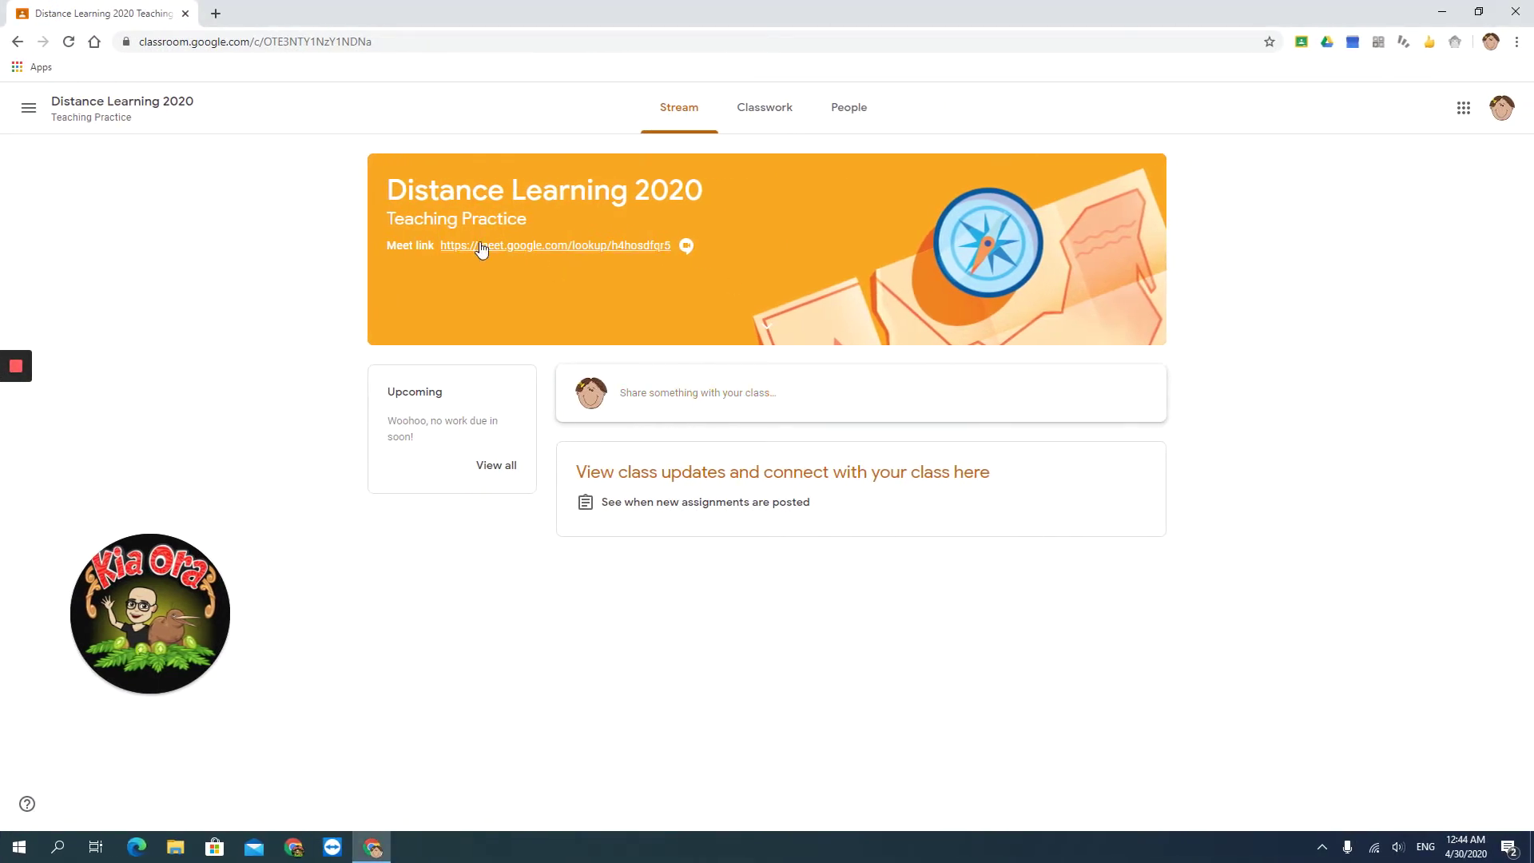
click(751, 110)
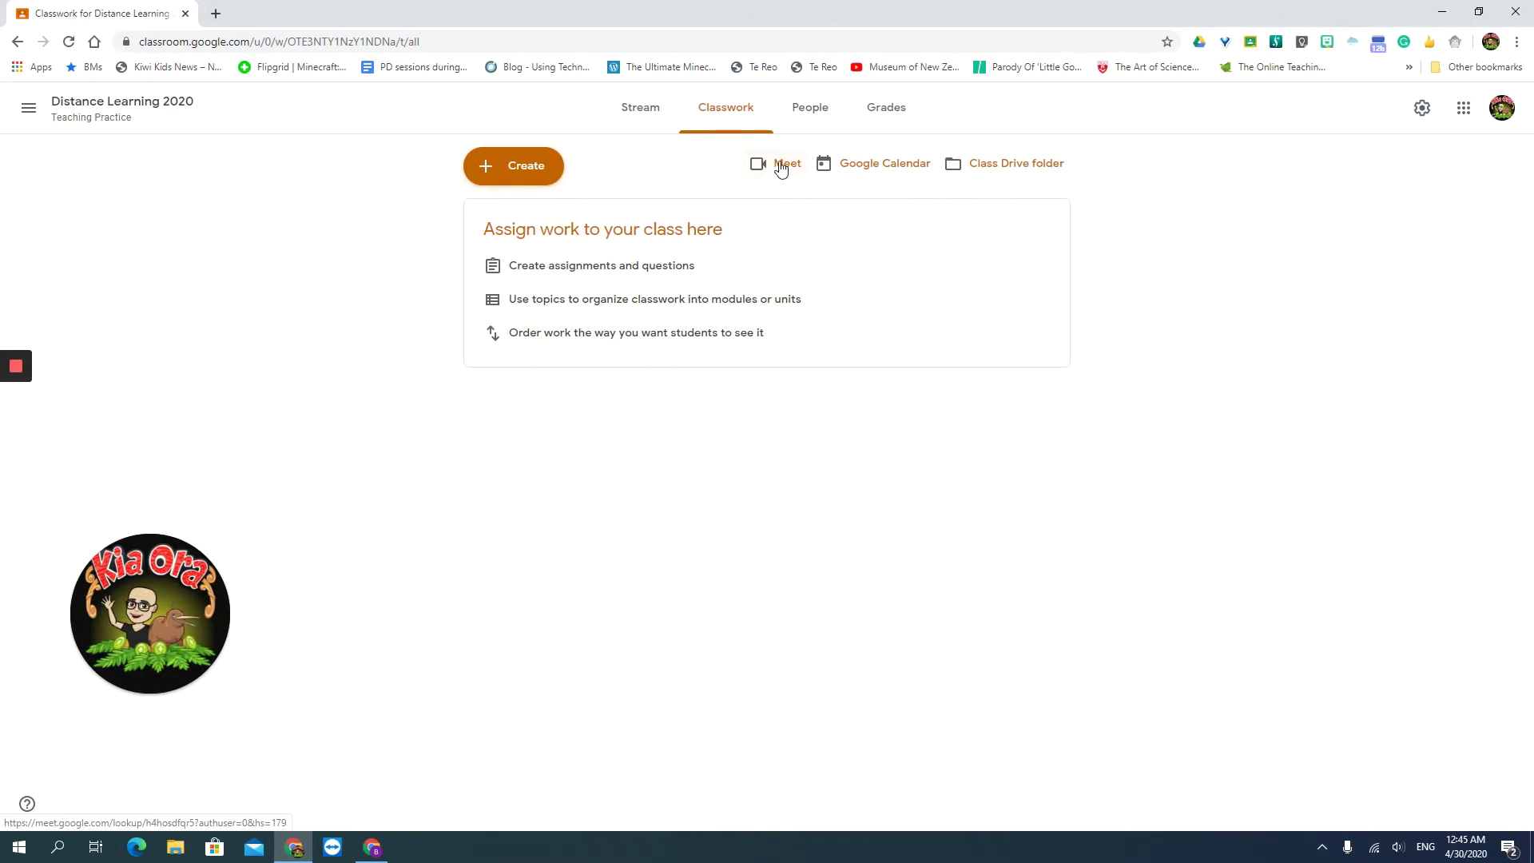
Open the class Meet from the teacher's Classwork page and turn off the camera
click(781, 165)
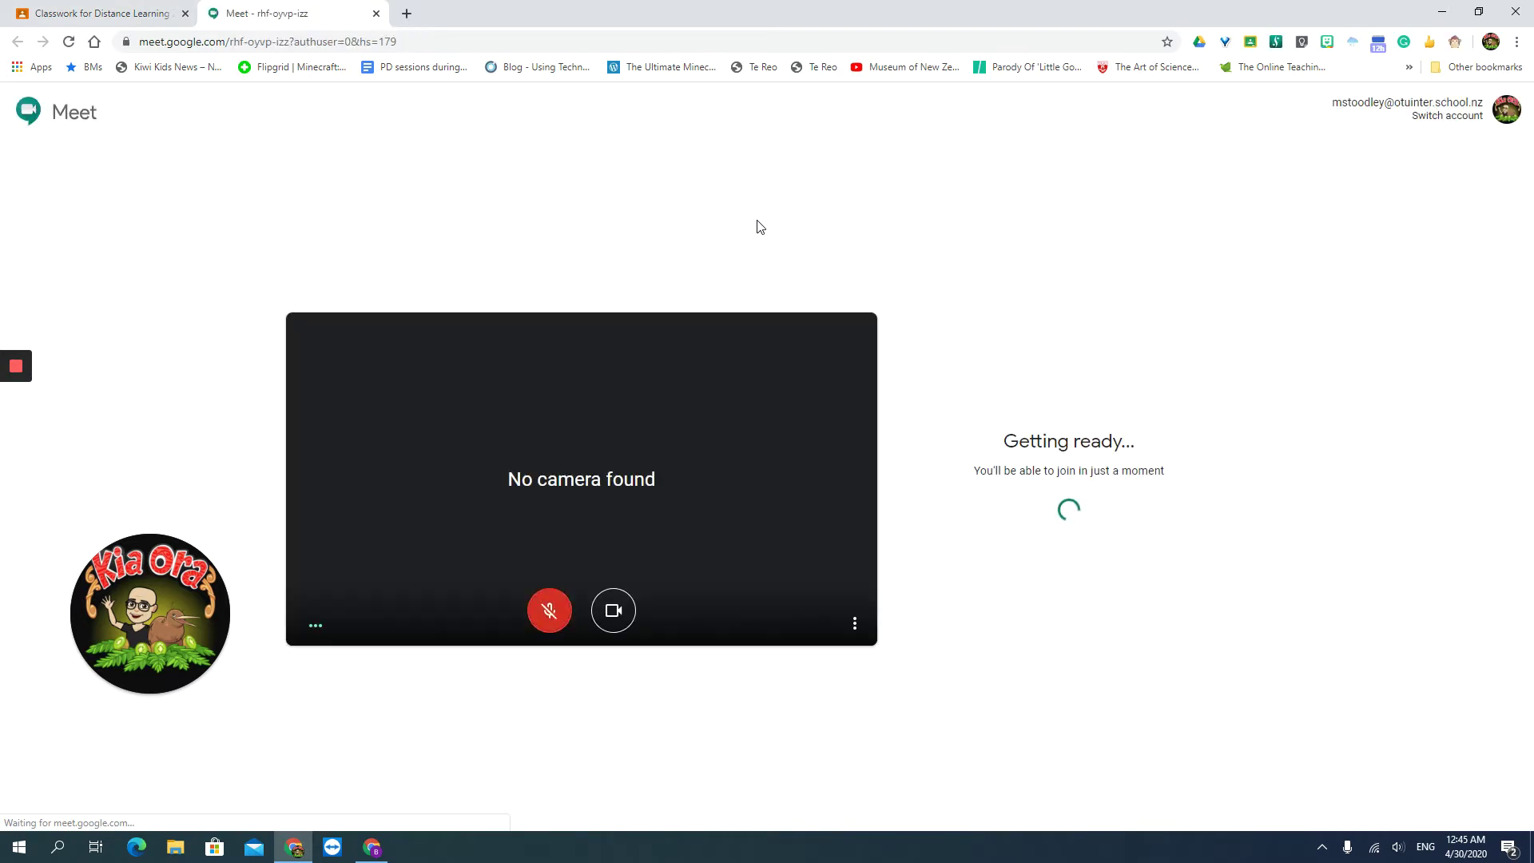
click(615, 615)
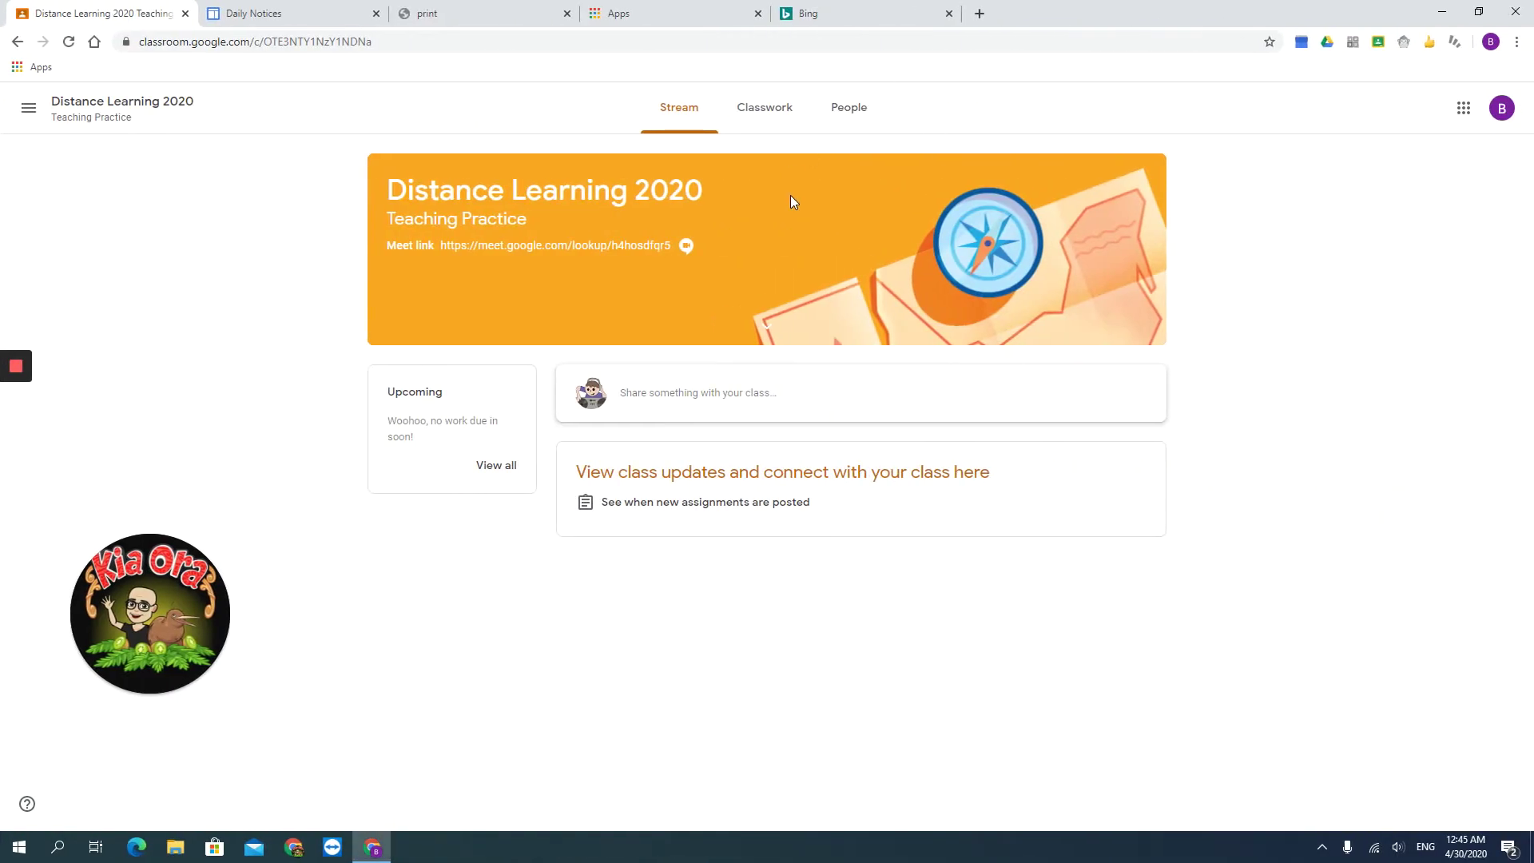
In the first student's account, try to enter Meet from Classwork, allowing microphone, camera and notification access
click(763, 116)
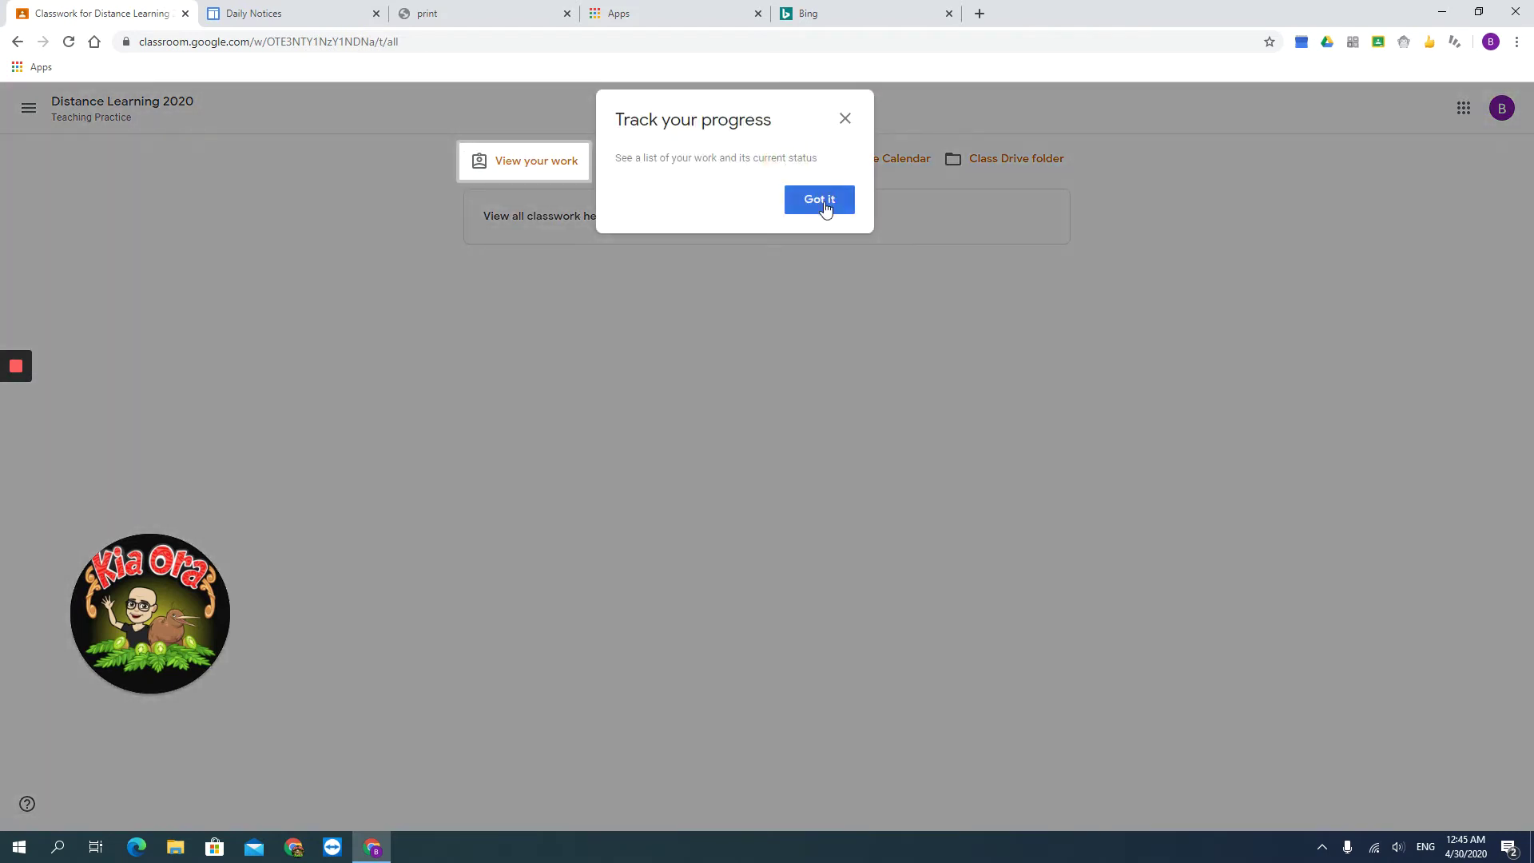
click(822, 204)
click(759, 160)
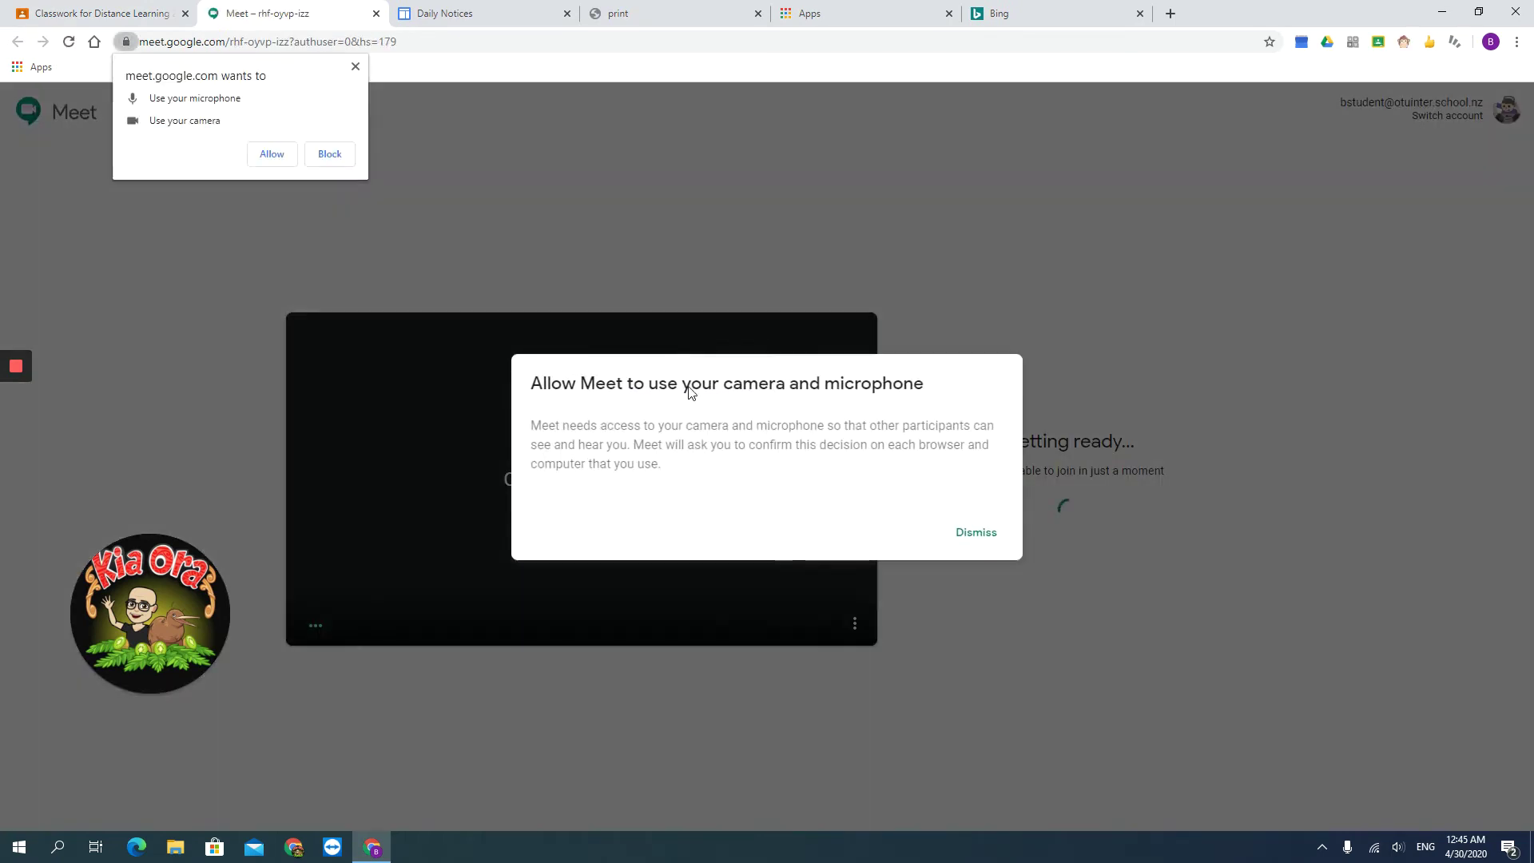
click(974, 534)
click(276, 154)
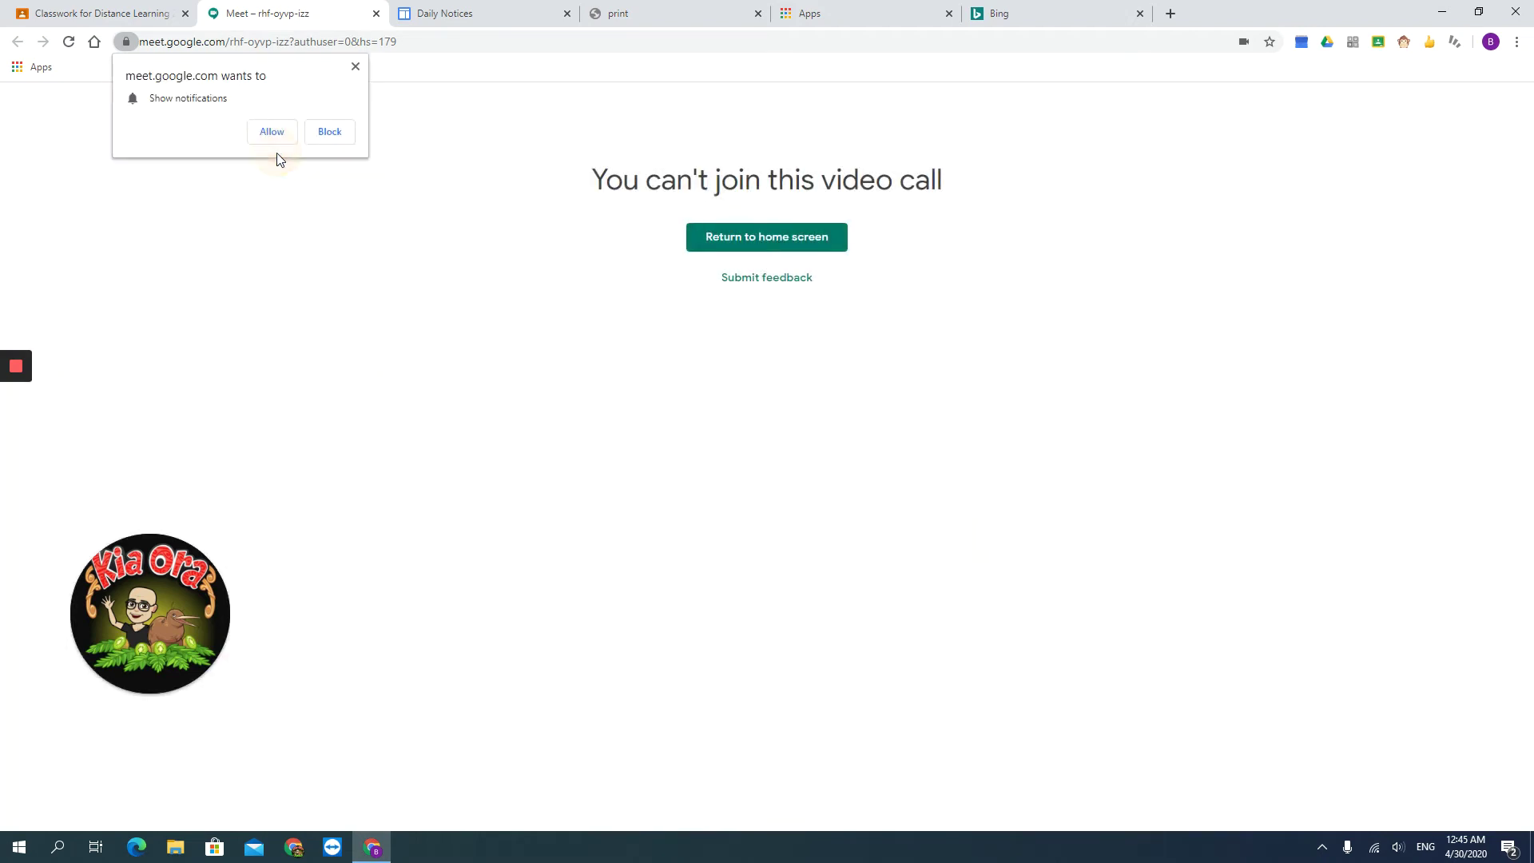
click(272, 133)
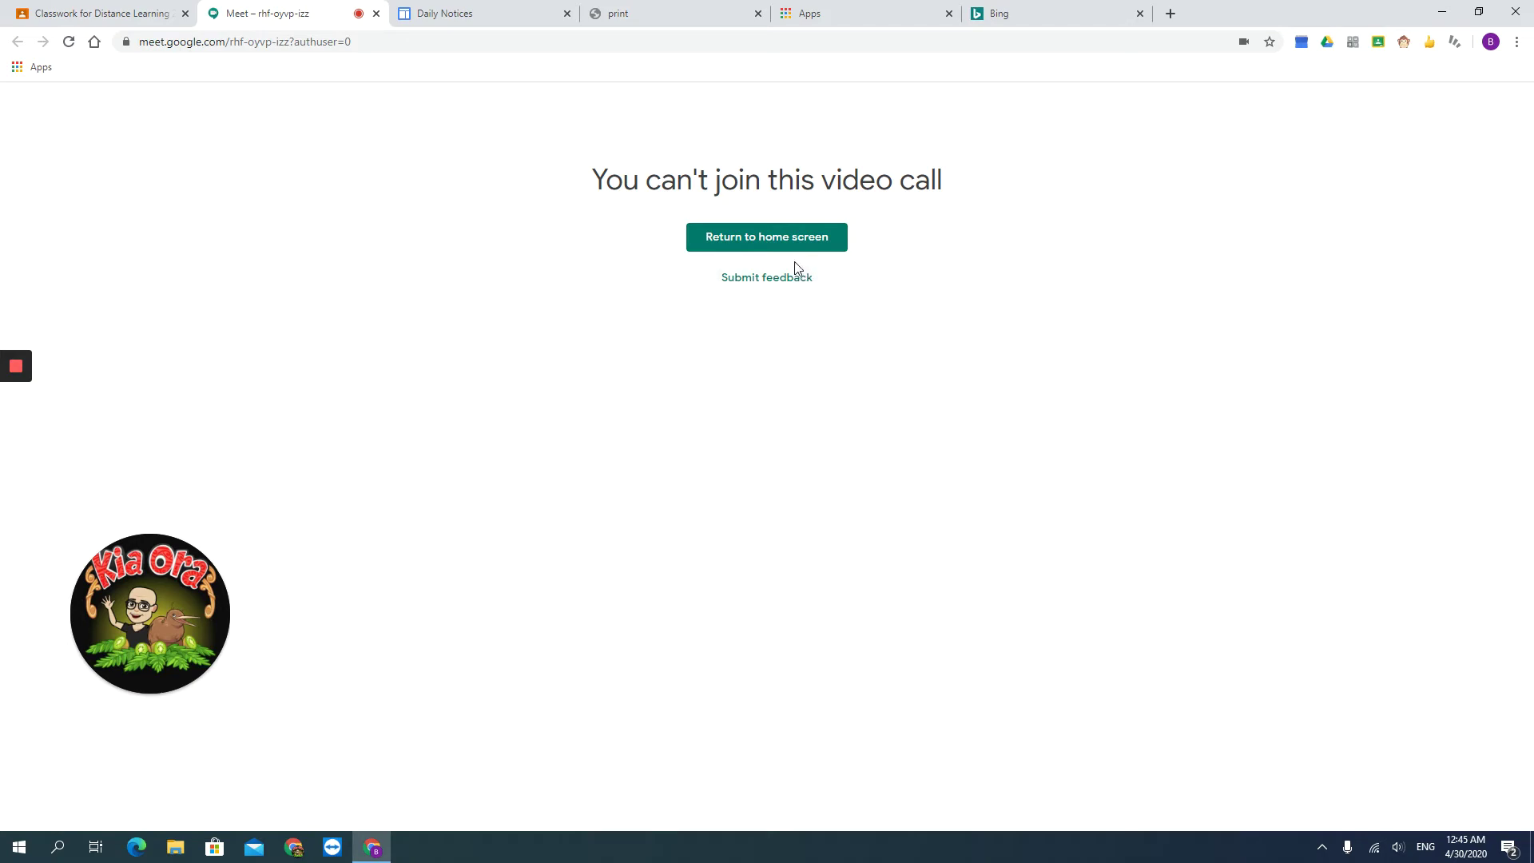
Join the Meet in the teacher's account, copy the joining info, and close the Add others dialog
key(ctrl+super+Left)
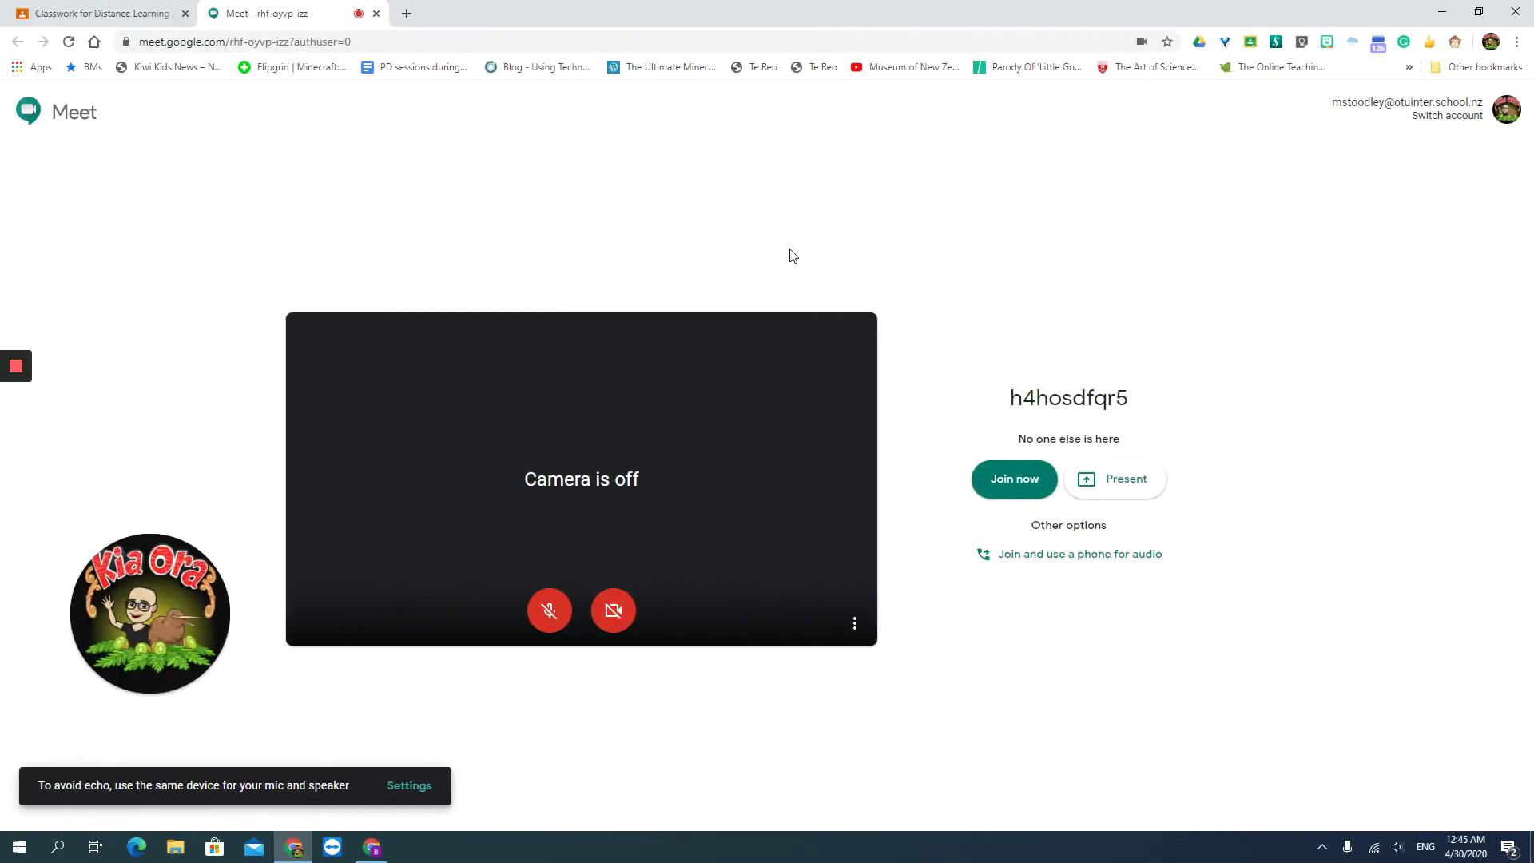
click(1006, 478)
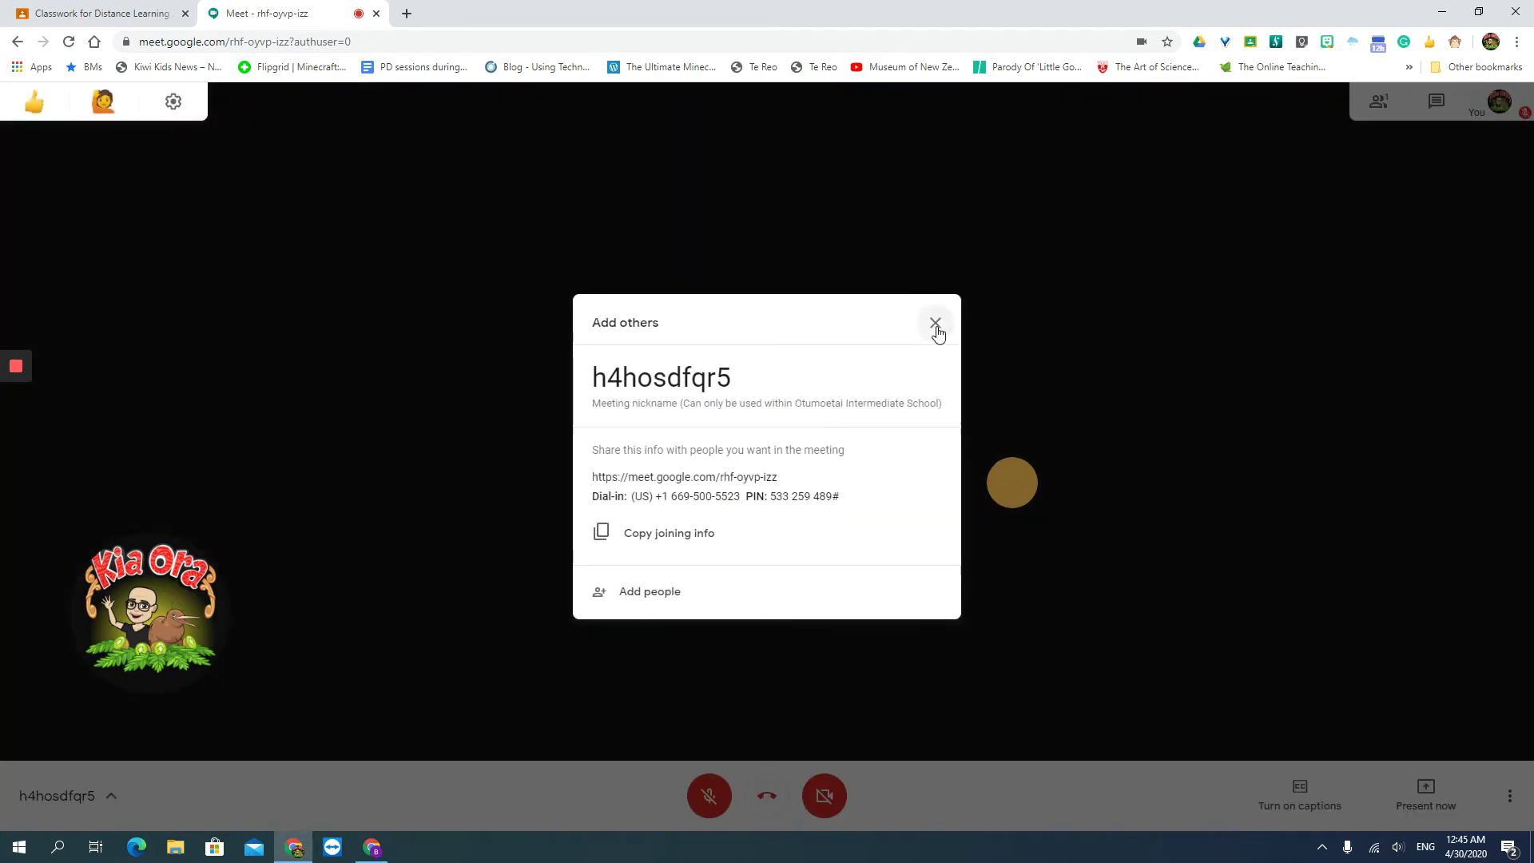
click(614, 532)
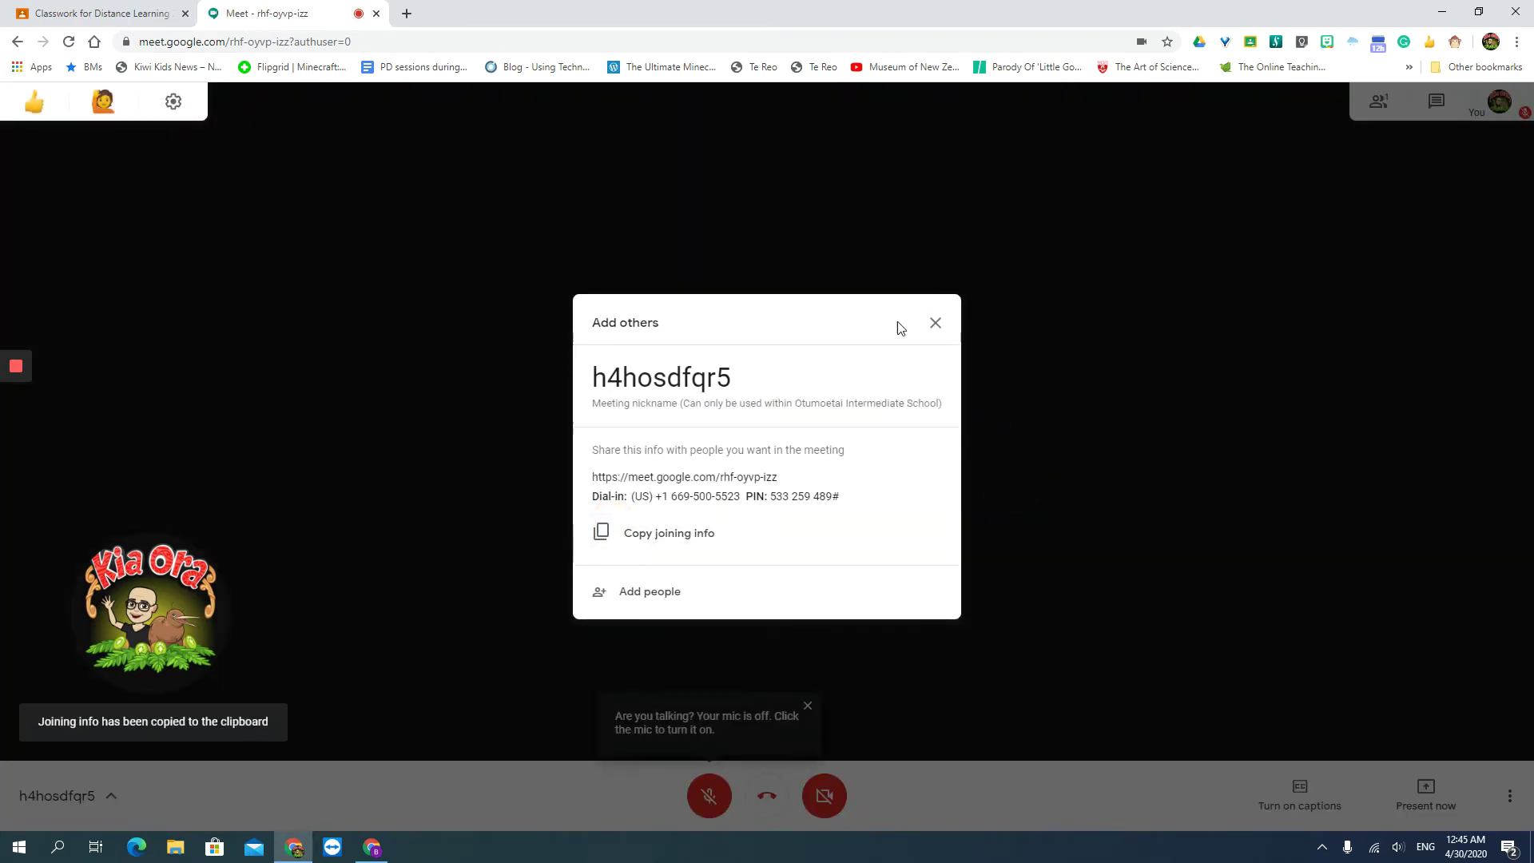
click(936, 324)
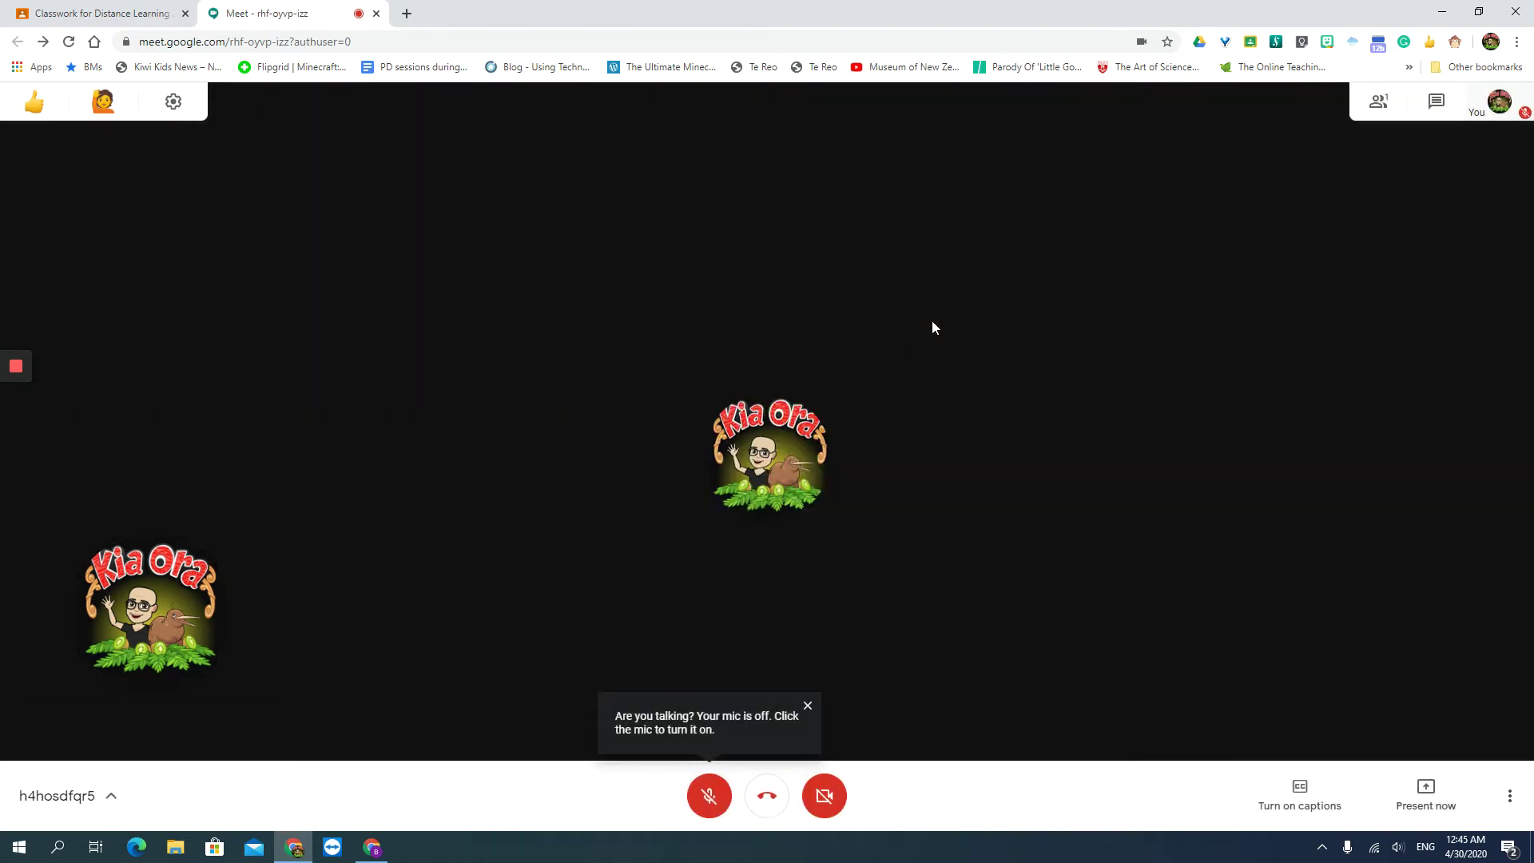
key(ctrl+super+Right)
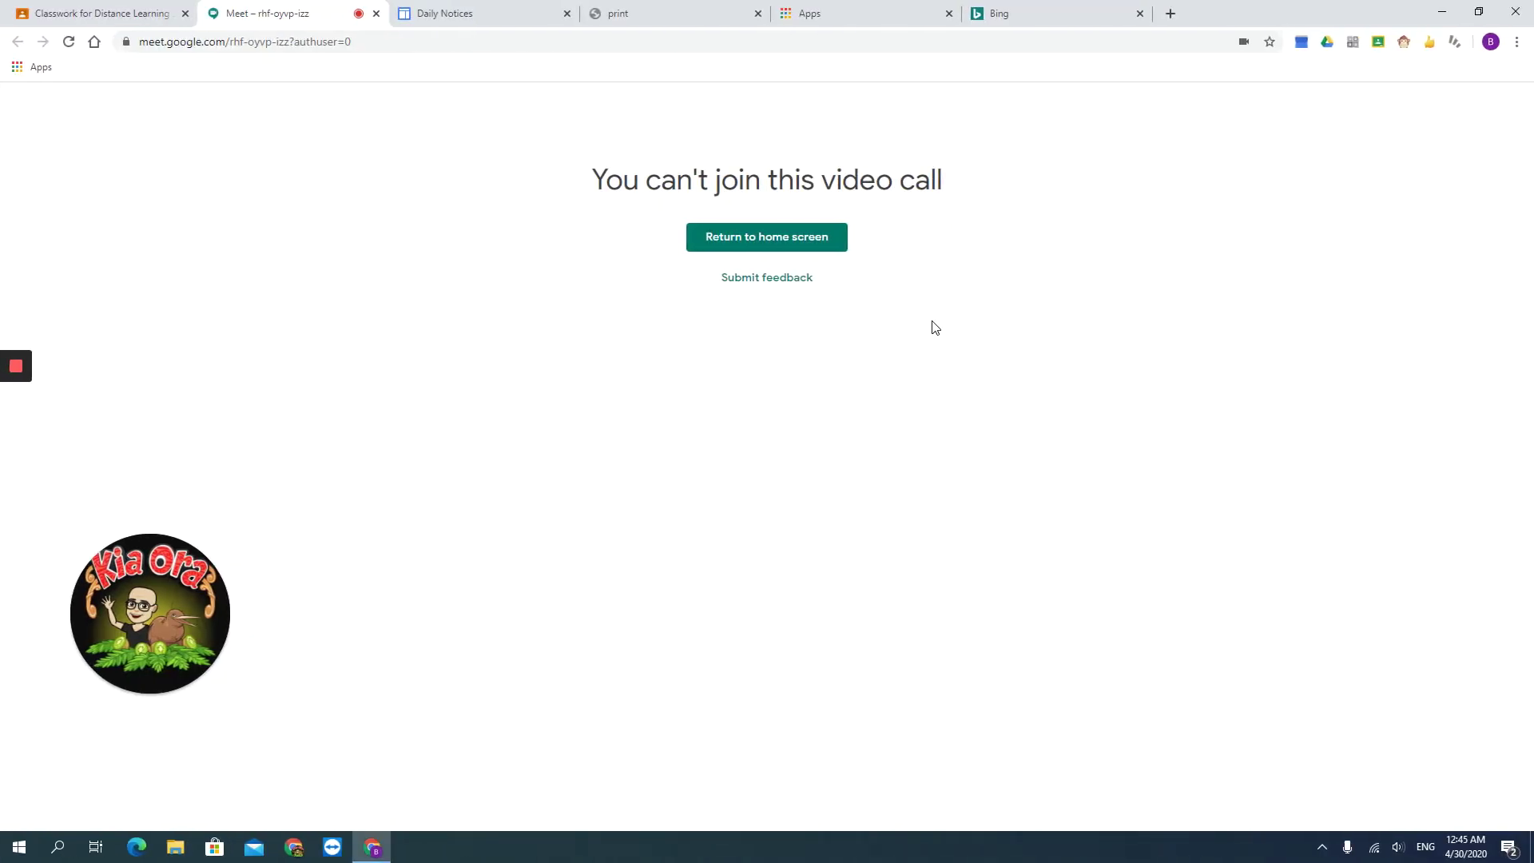
click(729, 240)
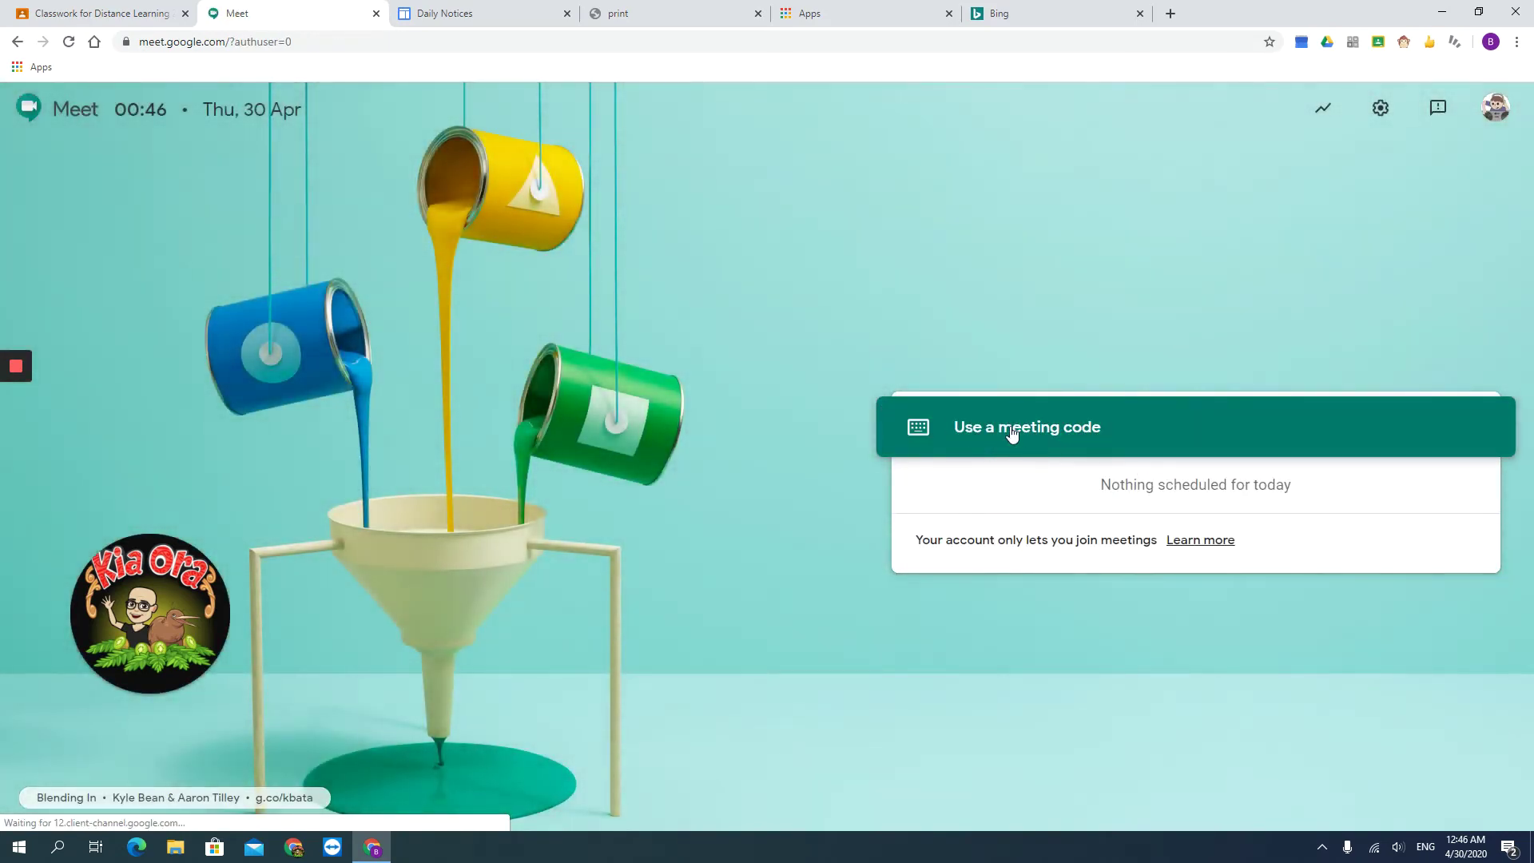
click(998, 428)
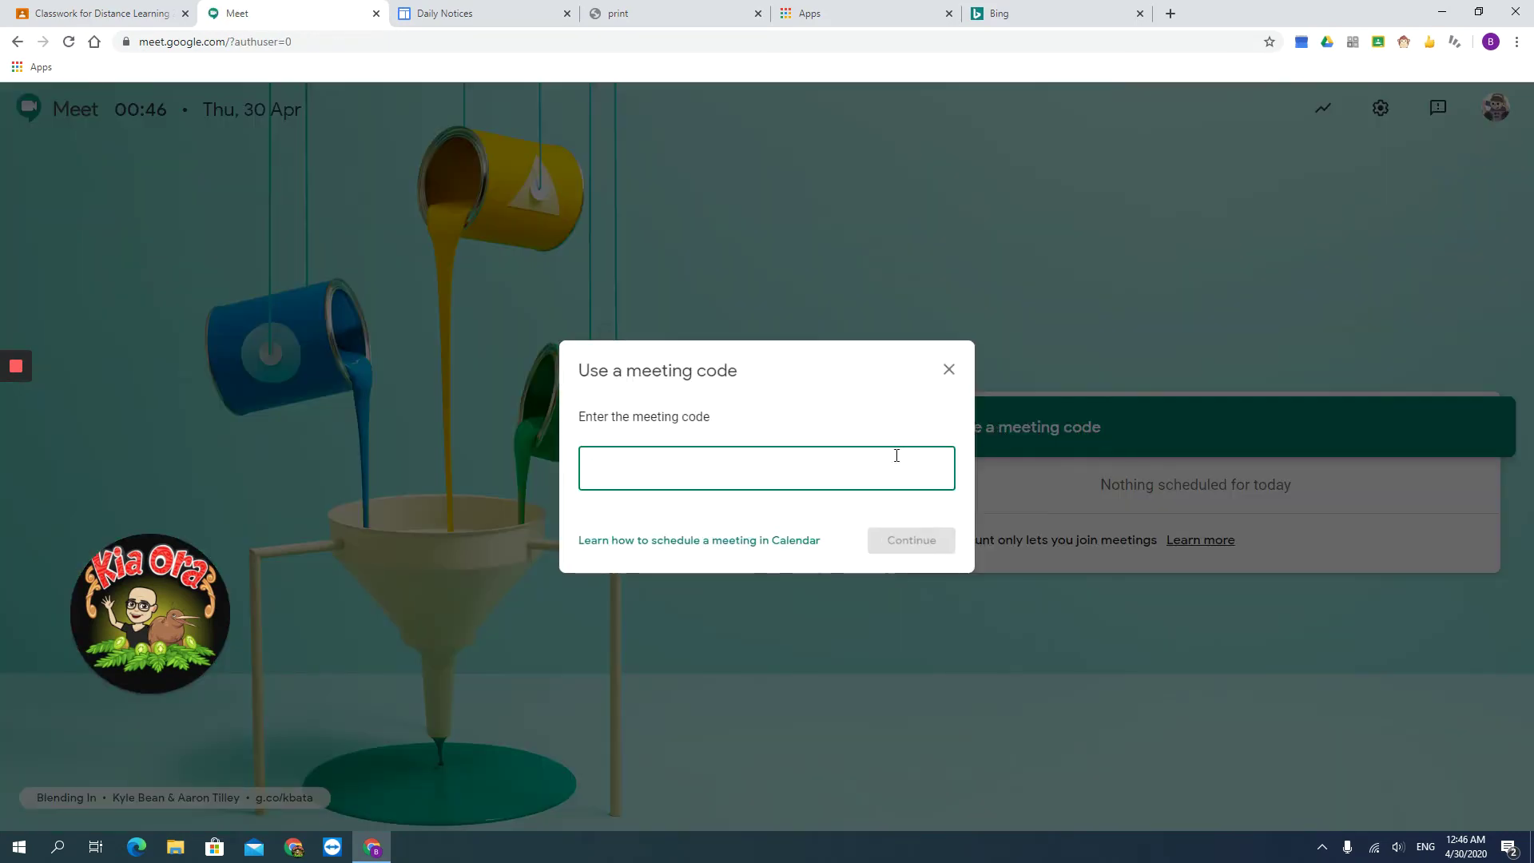
click(948, 368)
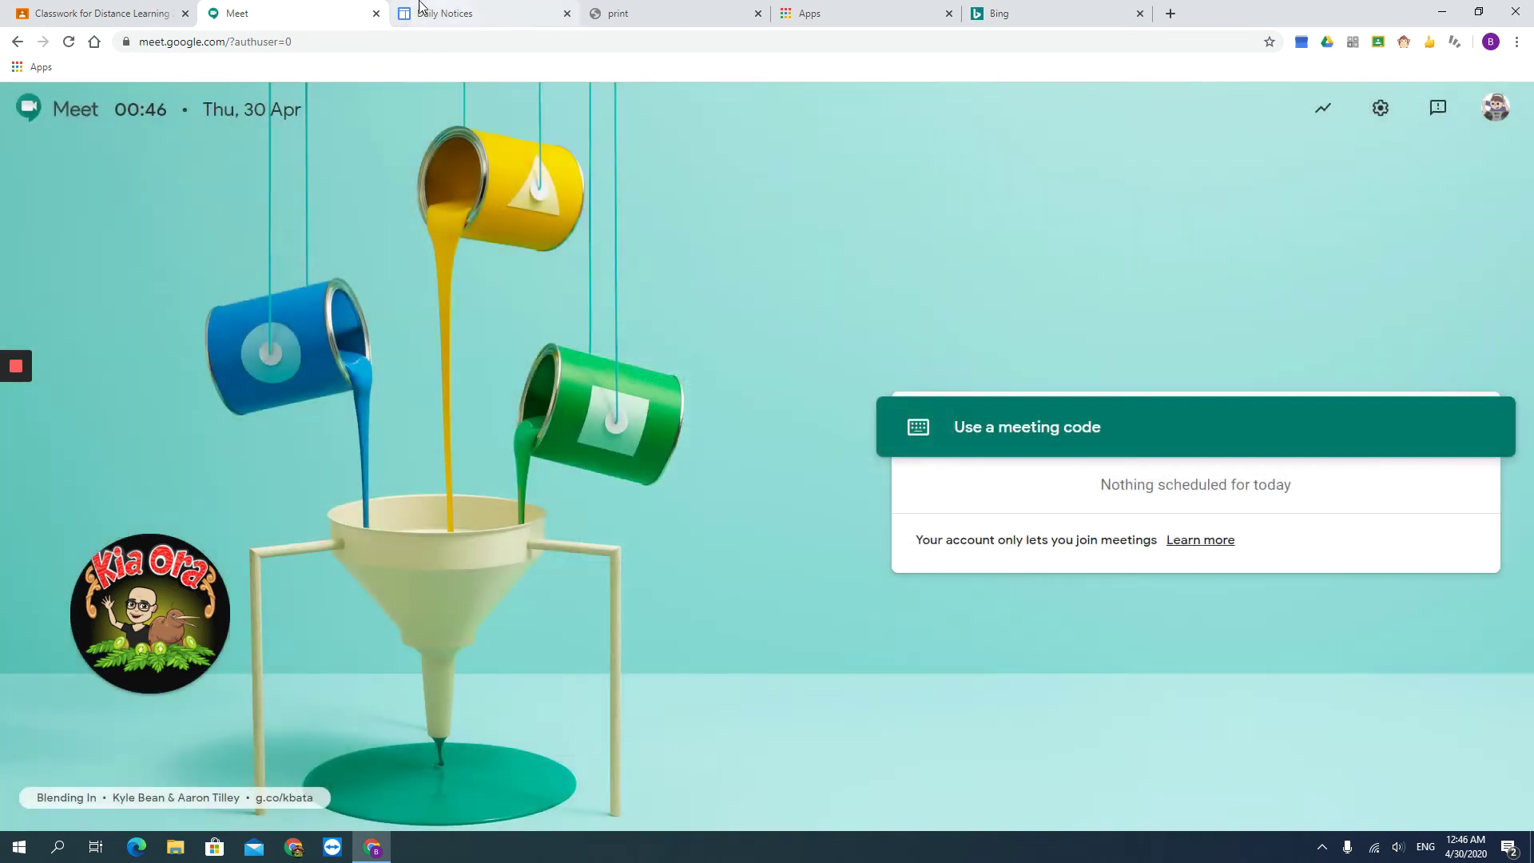
click(376, 14)
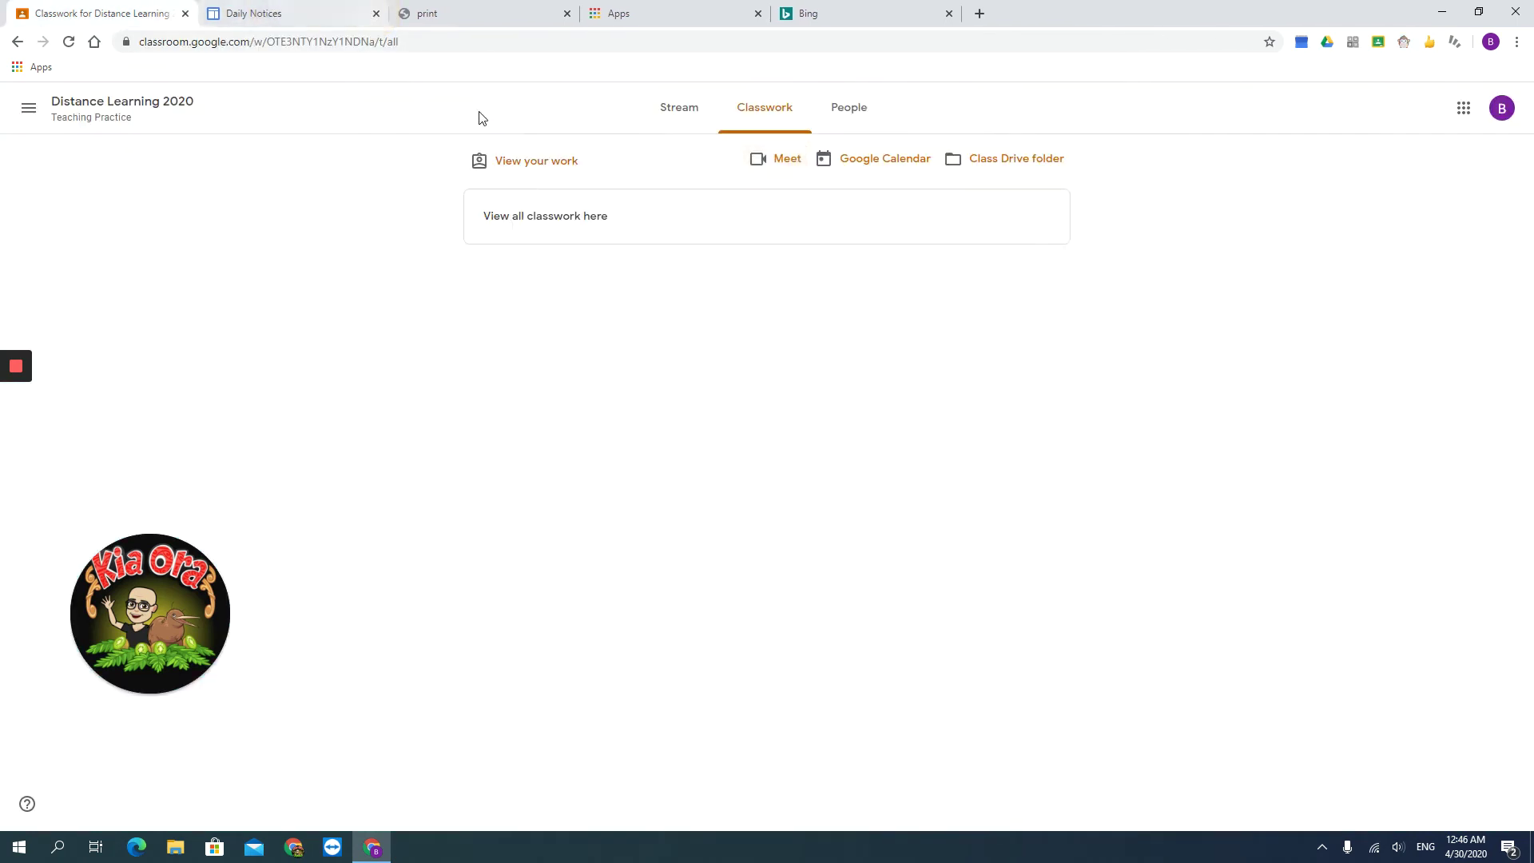
Reopen the class Meet from the first student's Classwork page and join the call
click(770, 160)
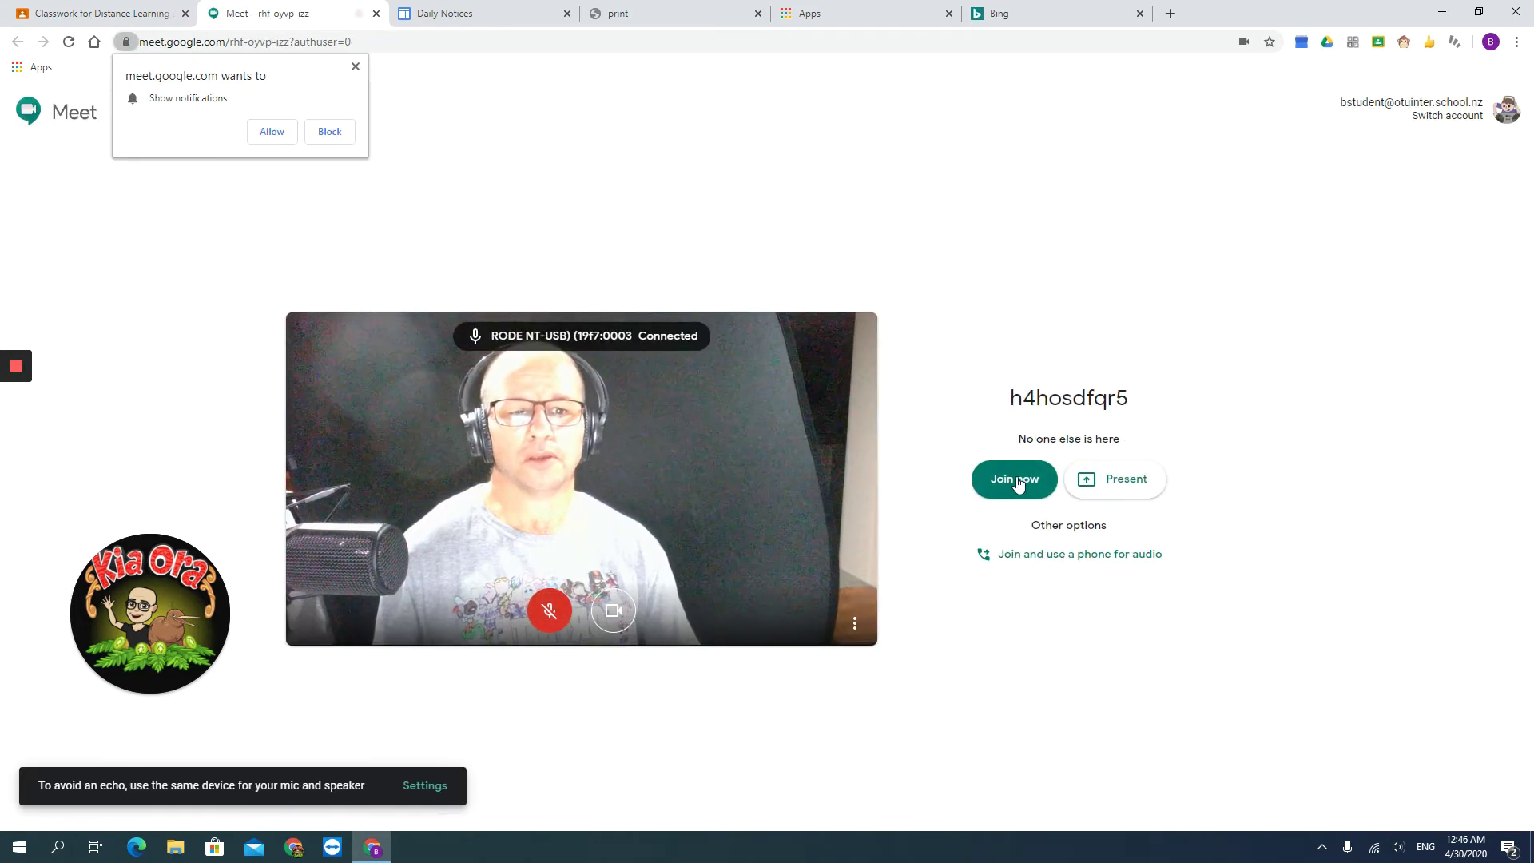
click(1016, 482)
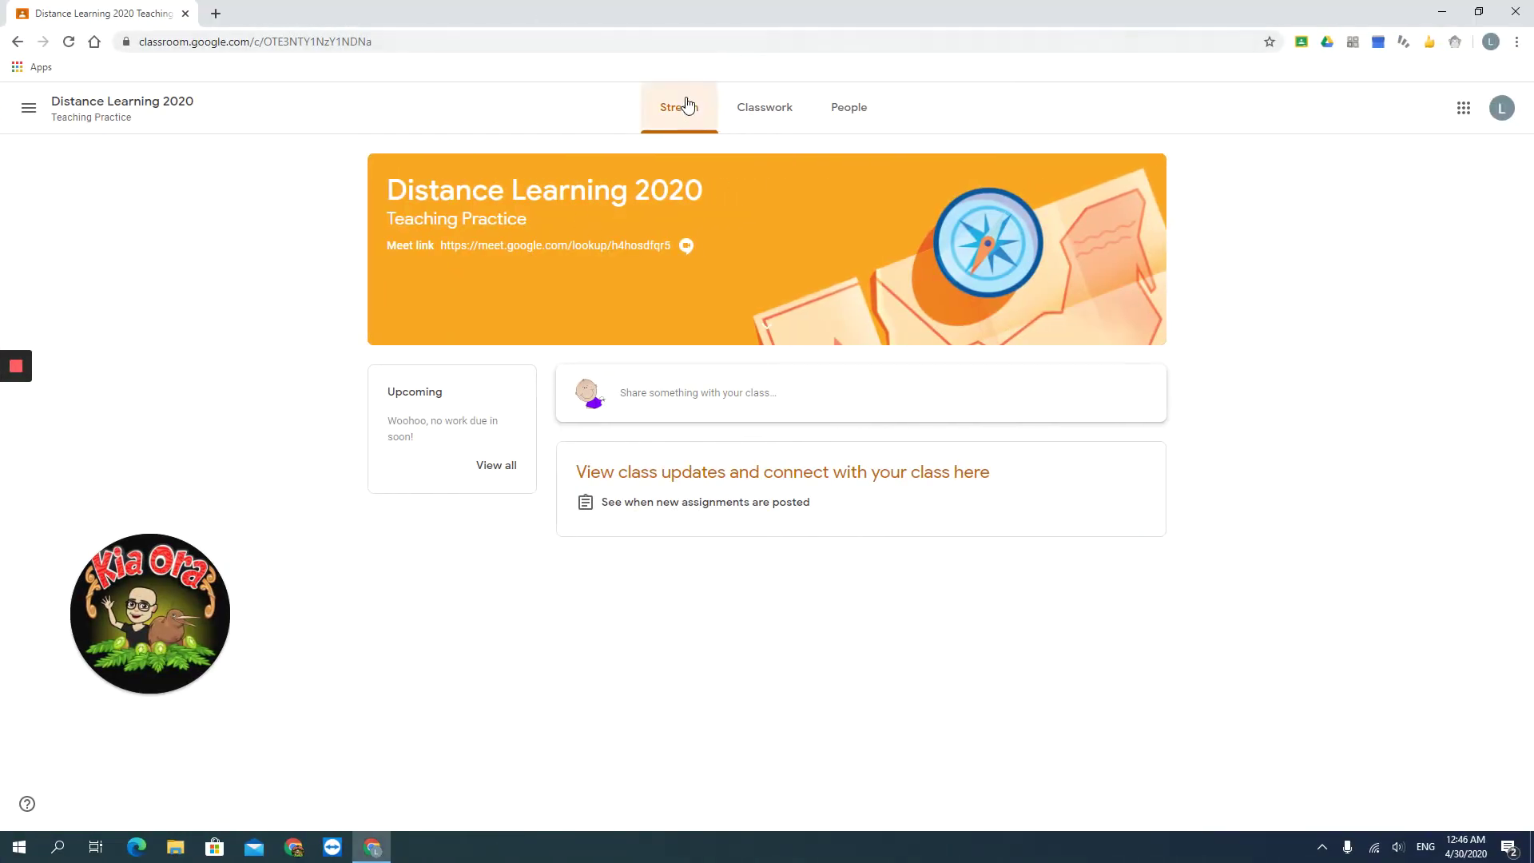
In the second student's account, open the class Meet from Classwork and join the call
click(754, 116)
click(775, 156)
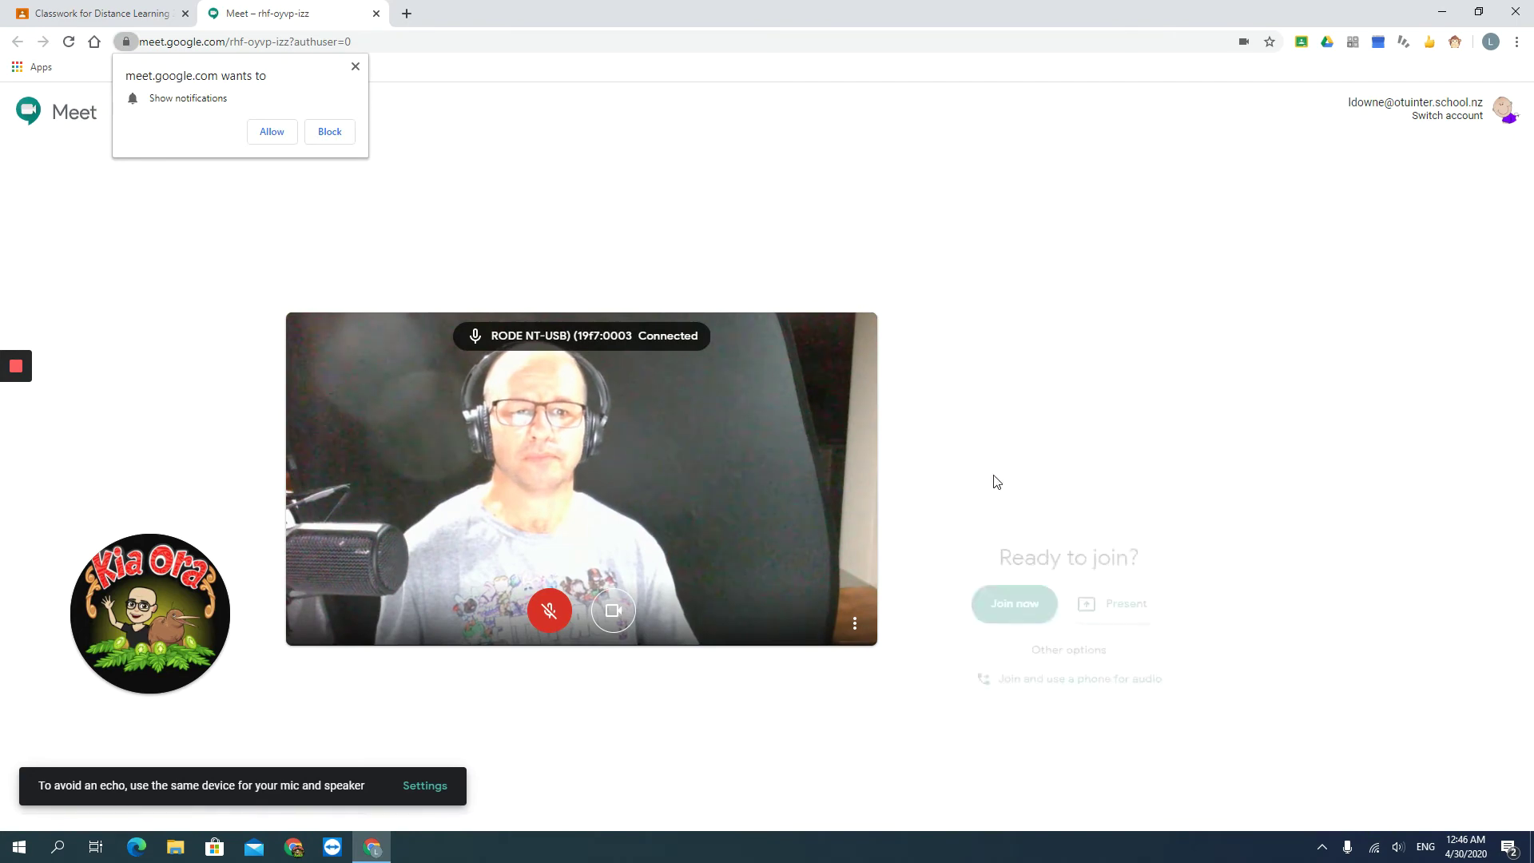
click(1005, 479)
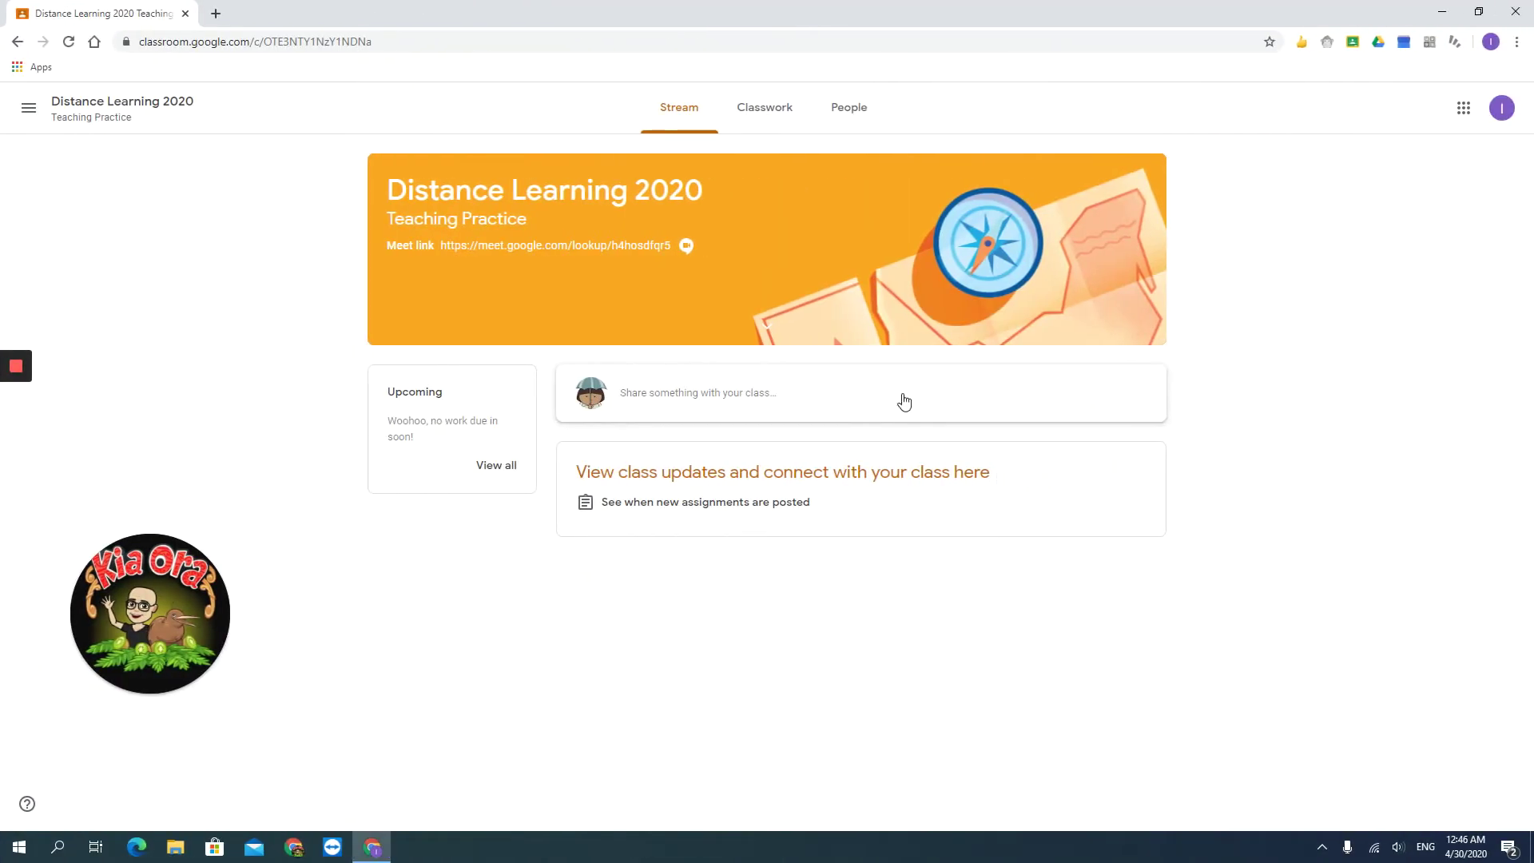
In the third student's account, open Meet from Classwork, allow microphone and camera access, and join the call
click(762, 112)
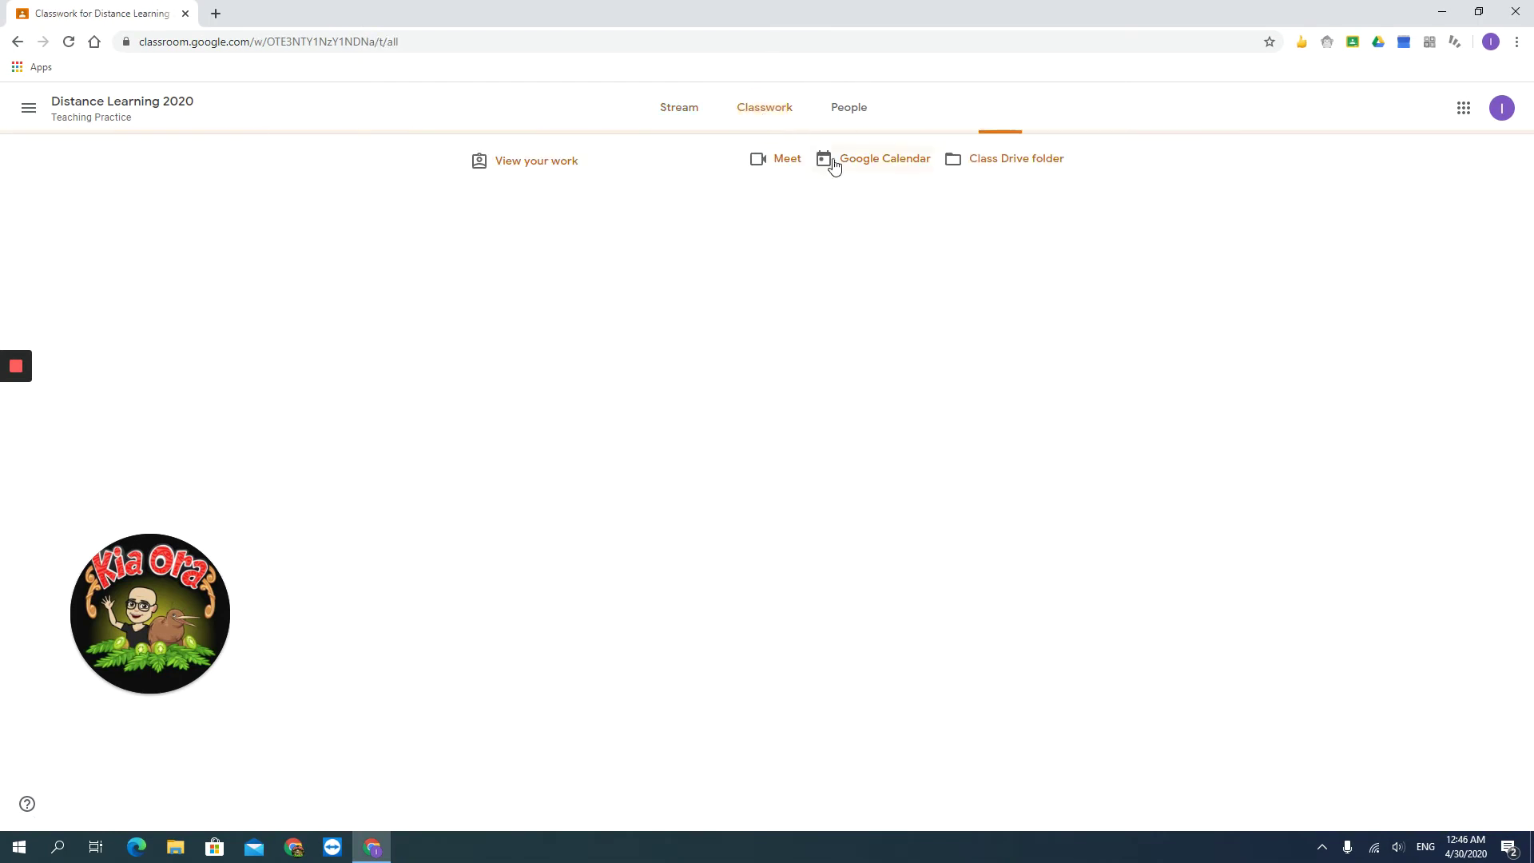
click(787, 160)
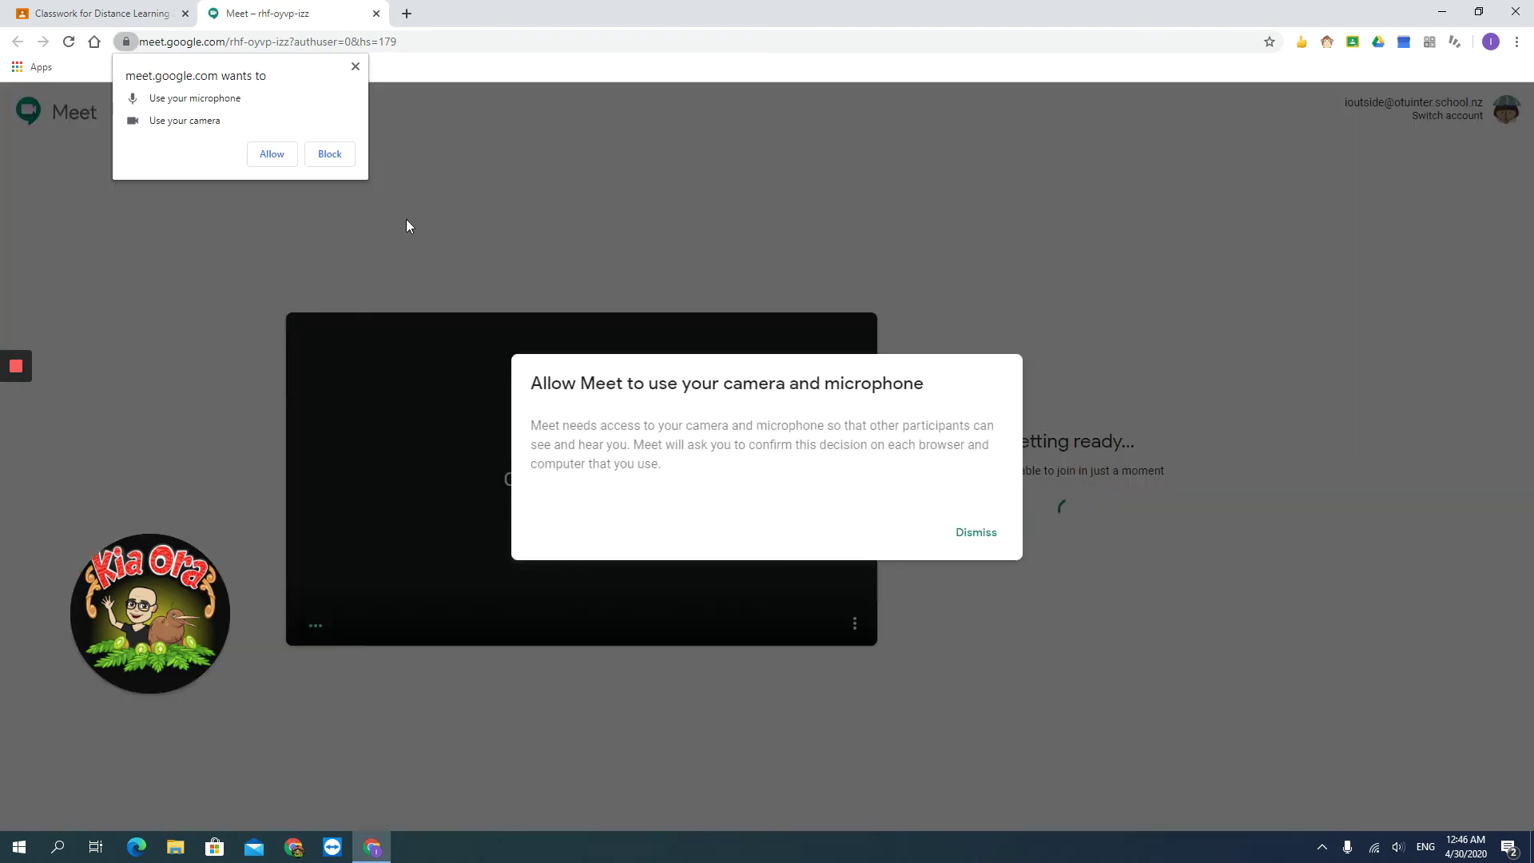
click(272, 154)
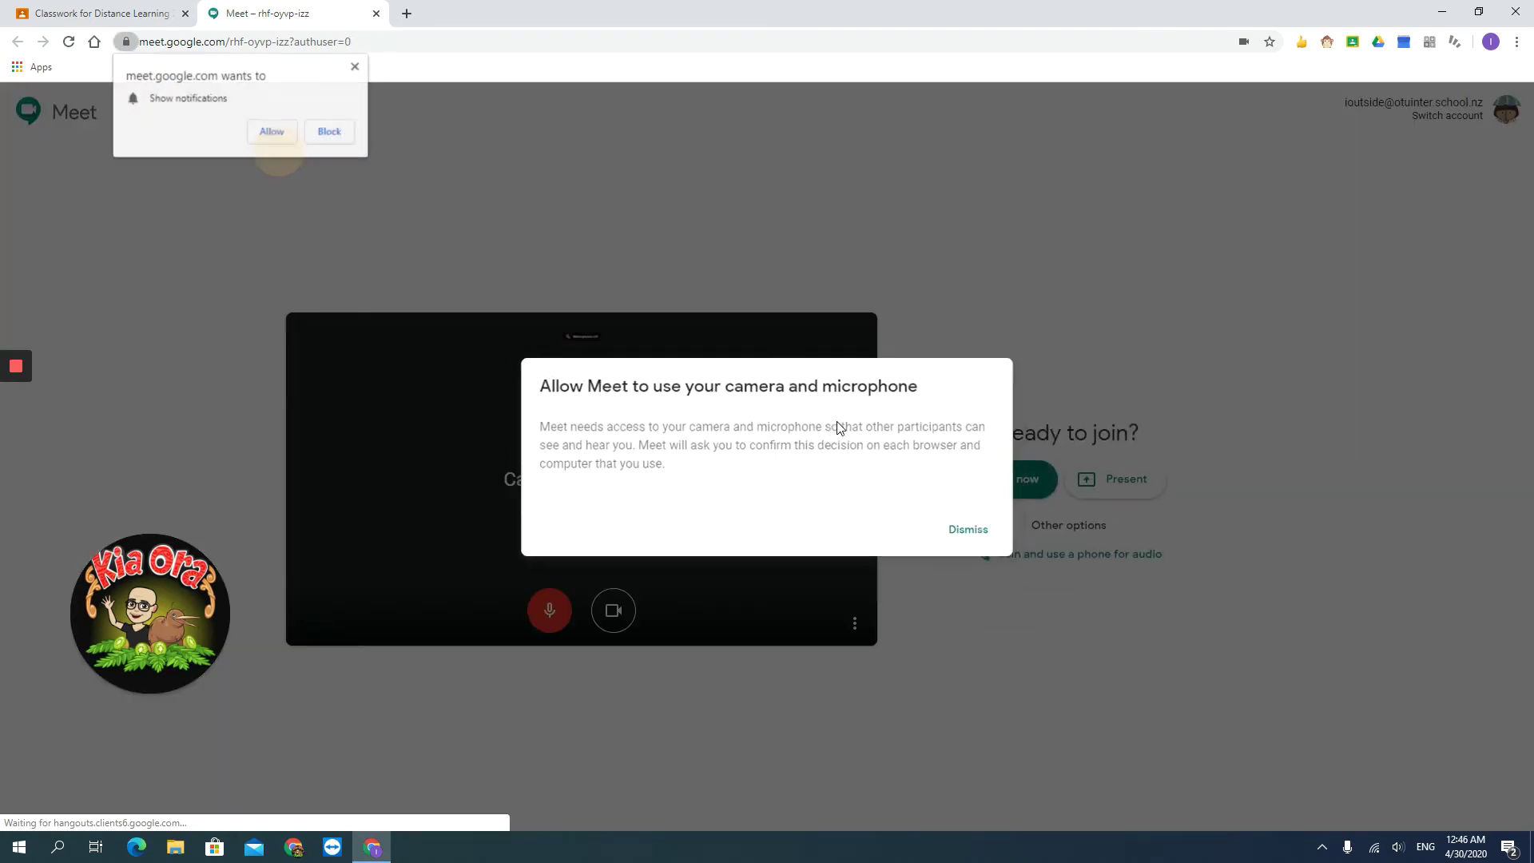
click(1015, 479)
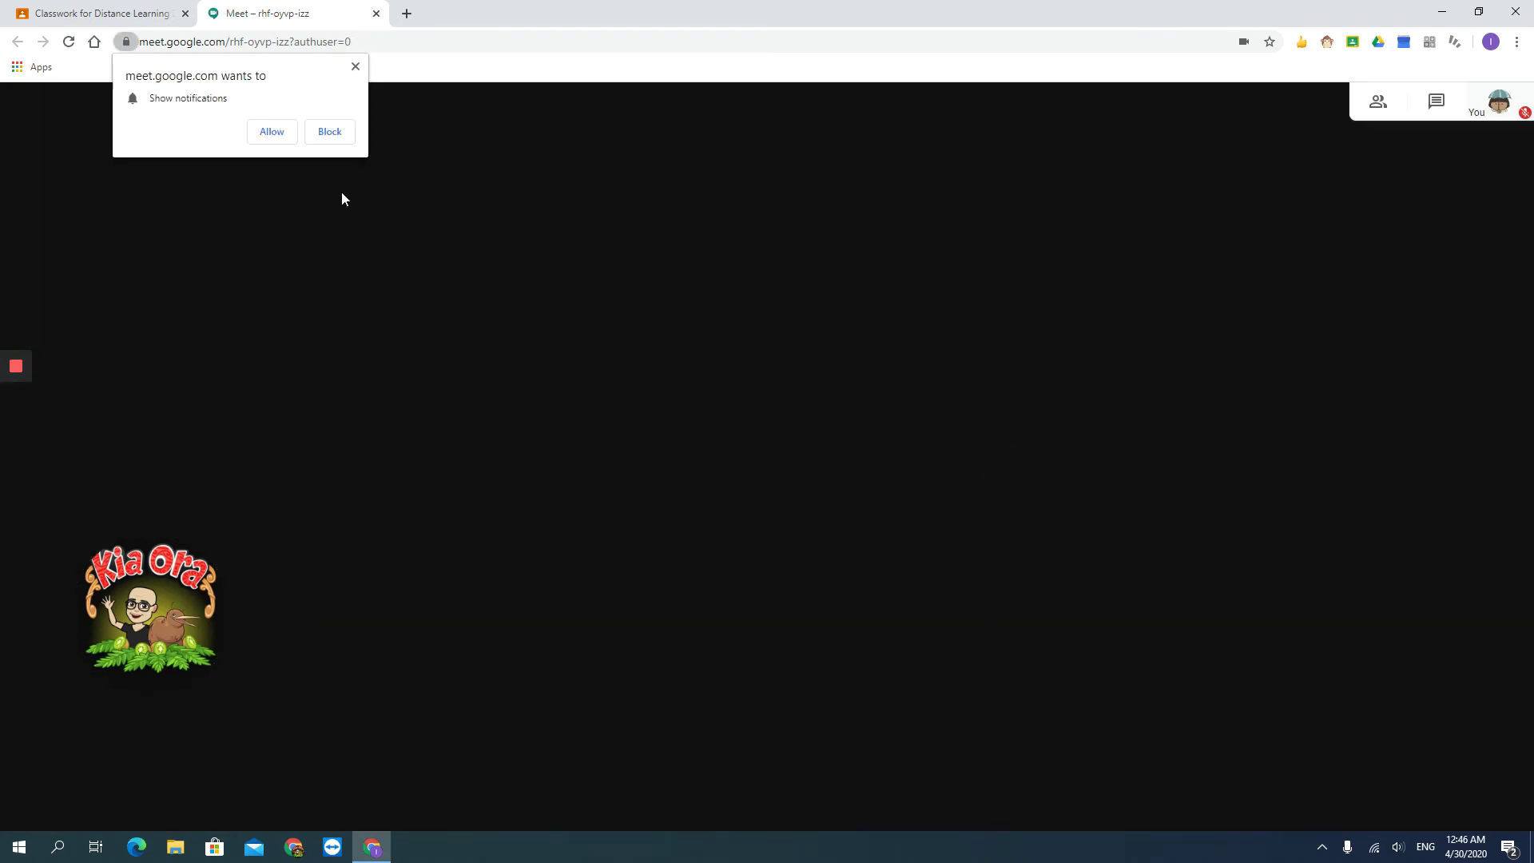
Allow Meet to show notifications in the third student's account
click(272, 131)
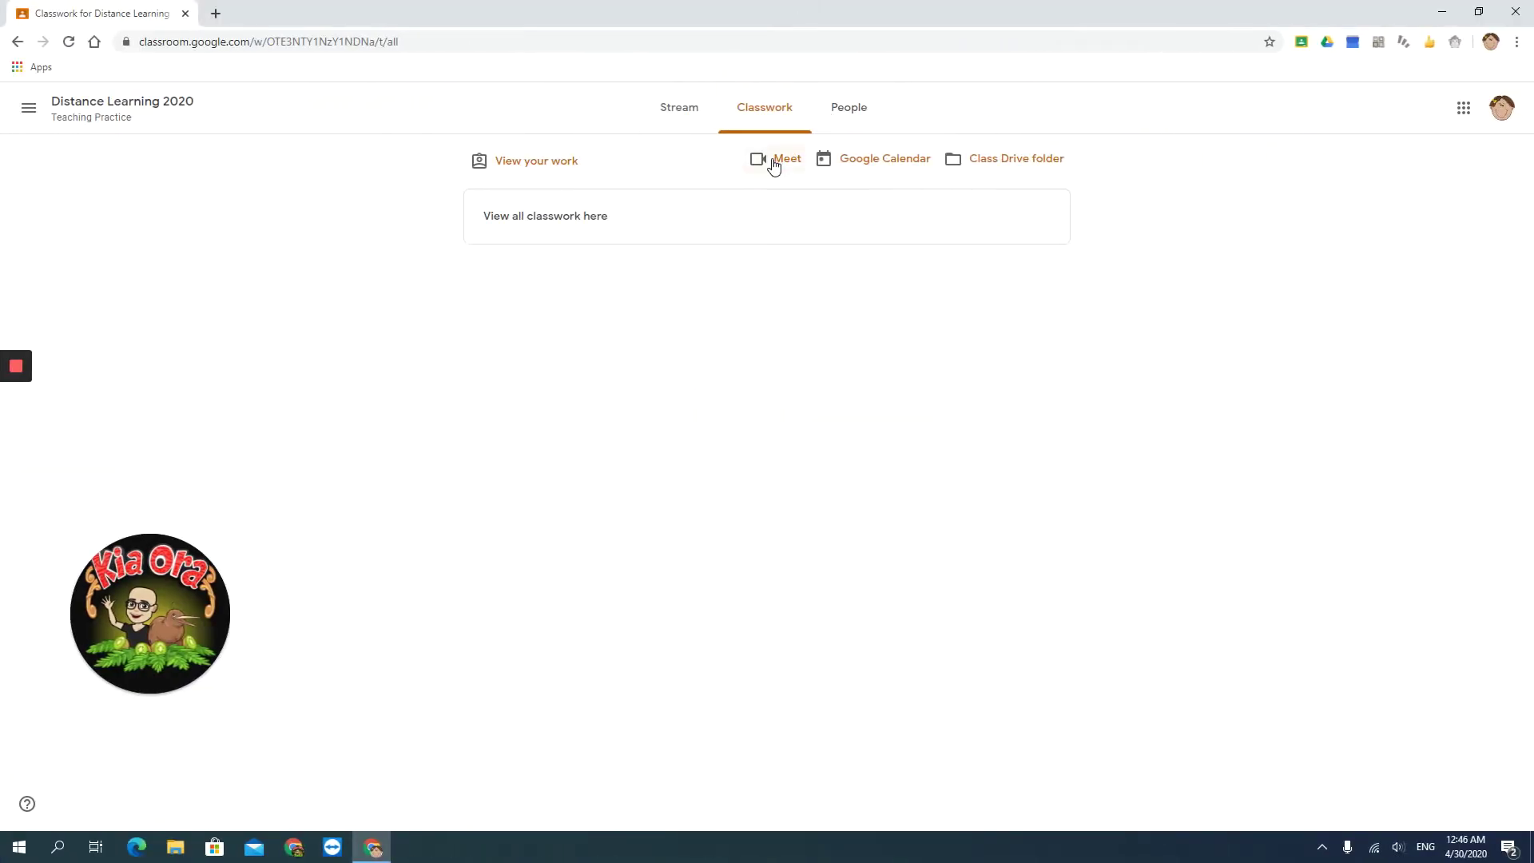
In the fourth student's account, open Meet from Classwork, allow notifications, join the call, and turn the camera off
click(774, 163)
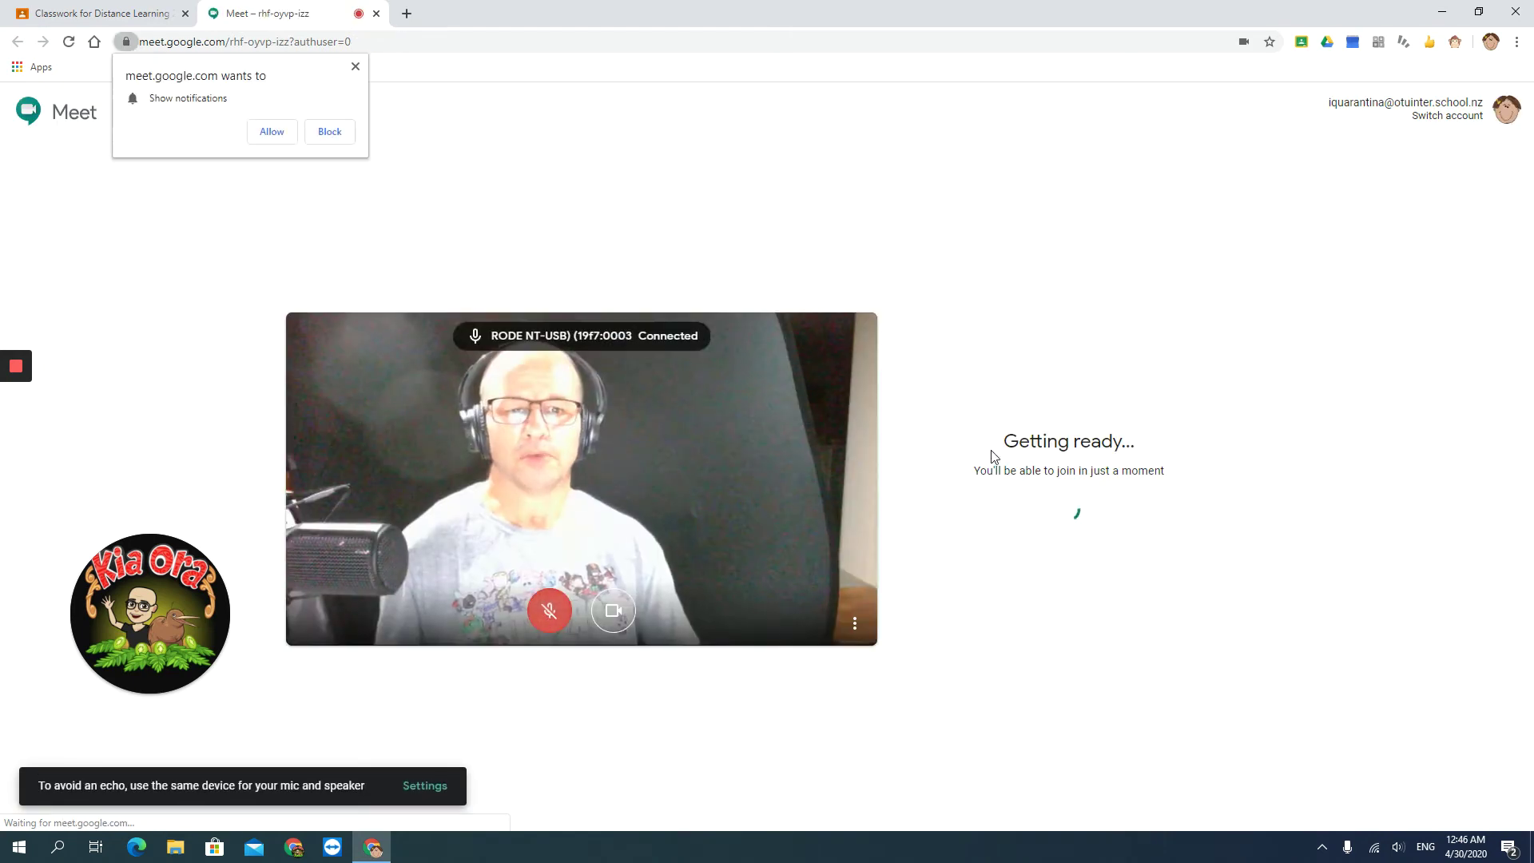
click(271, 131)
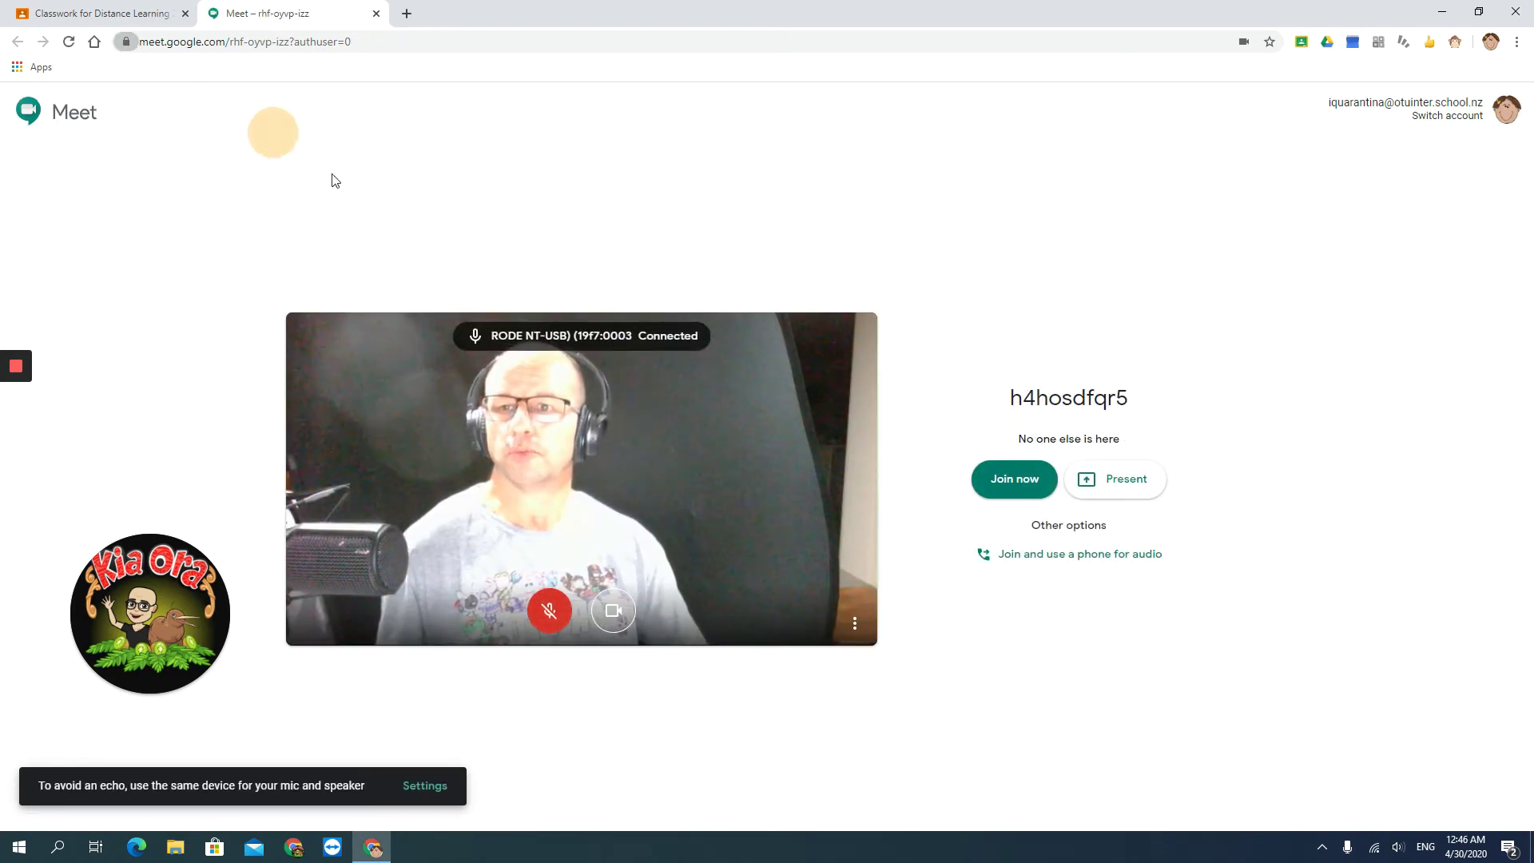
click(1014, 478)
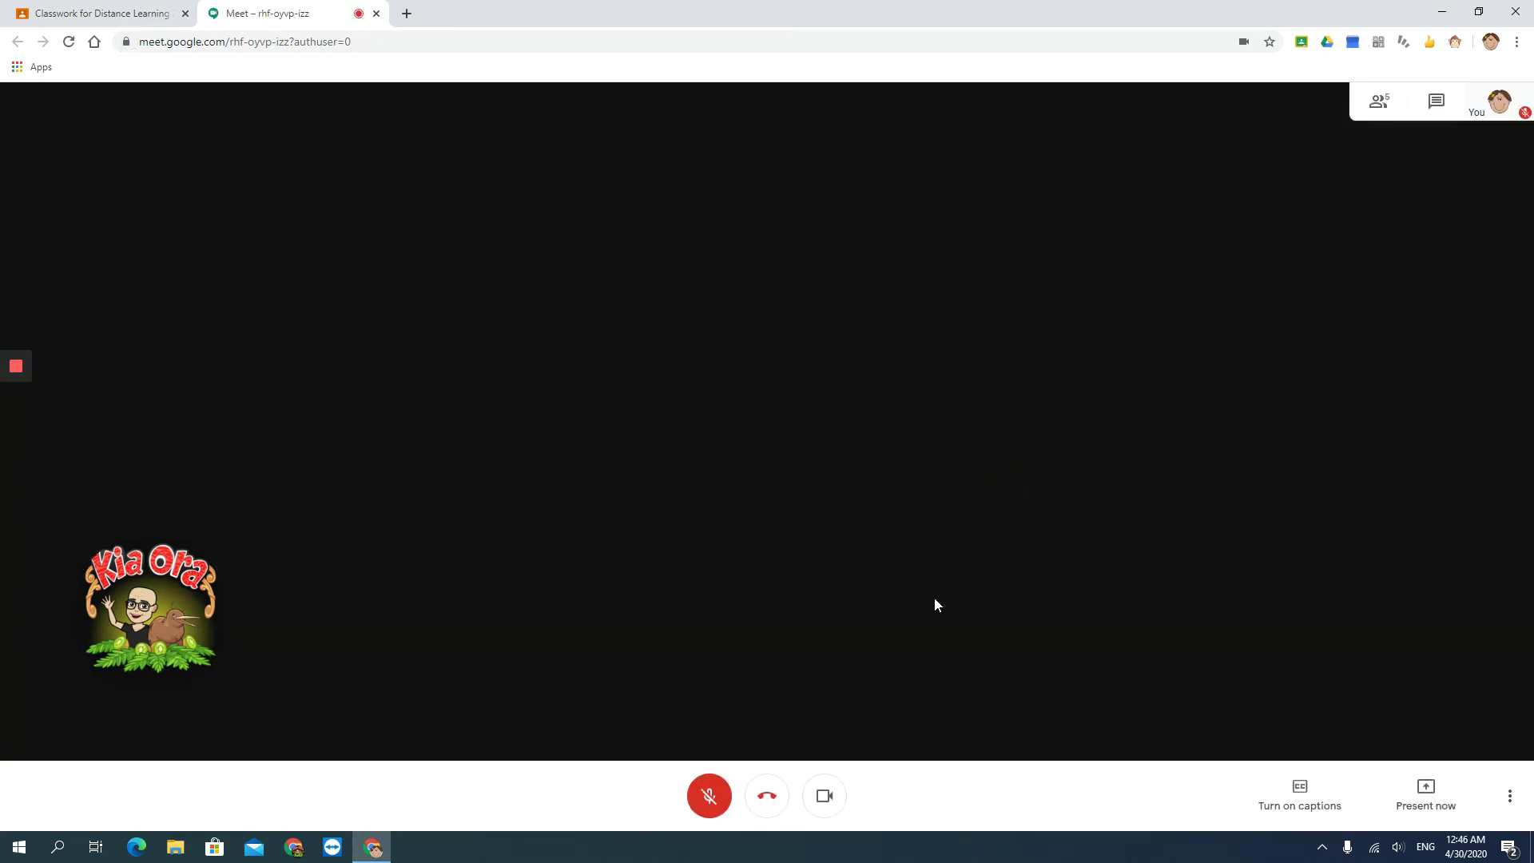
click(821, 792)
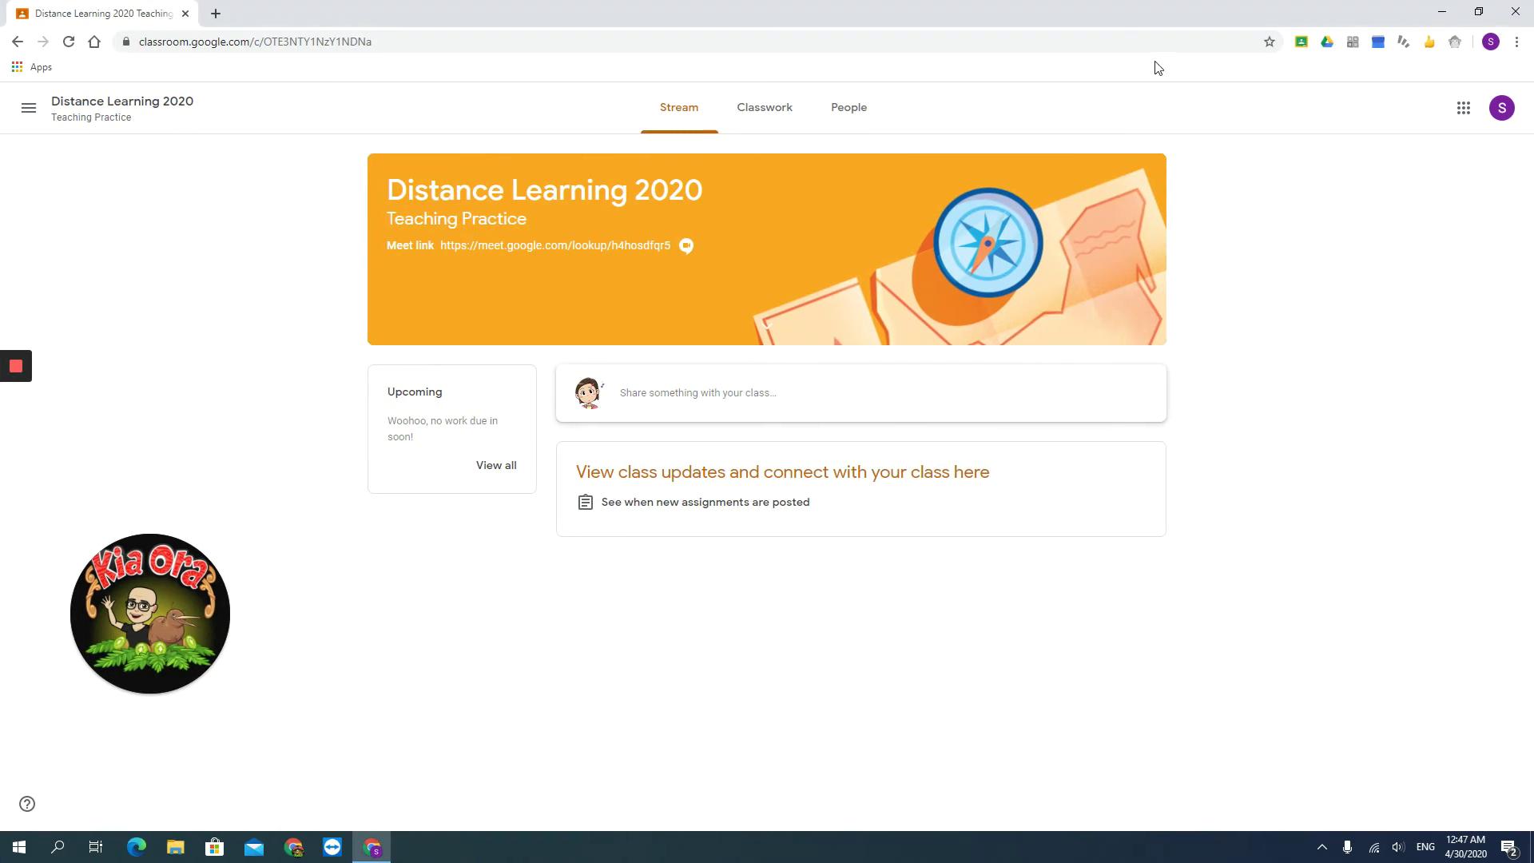
In the fifth student's account, open the class Meet from Classwork, allow notifications, and join the call
click(765, 114)
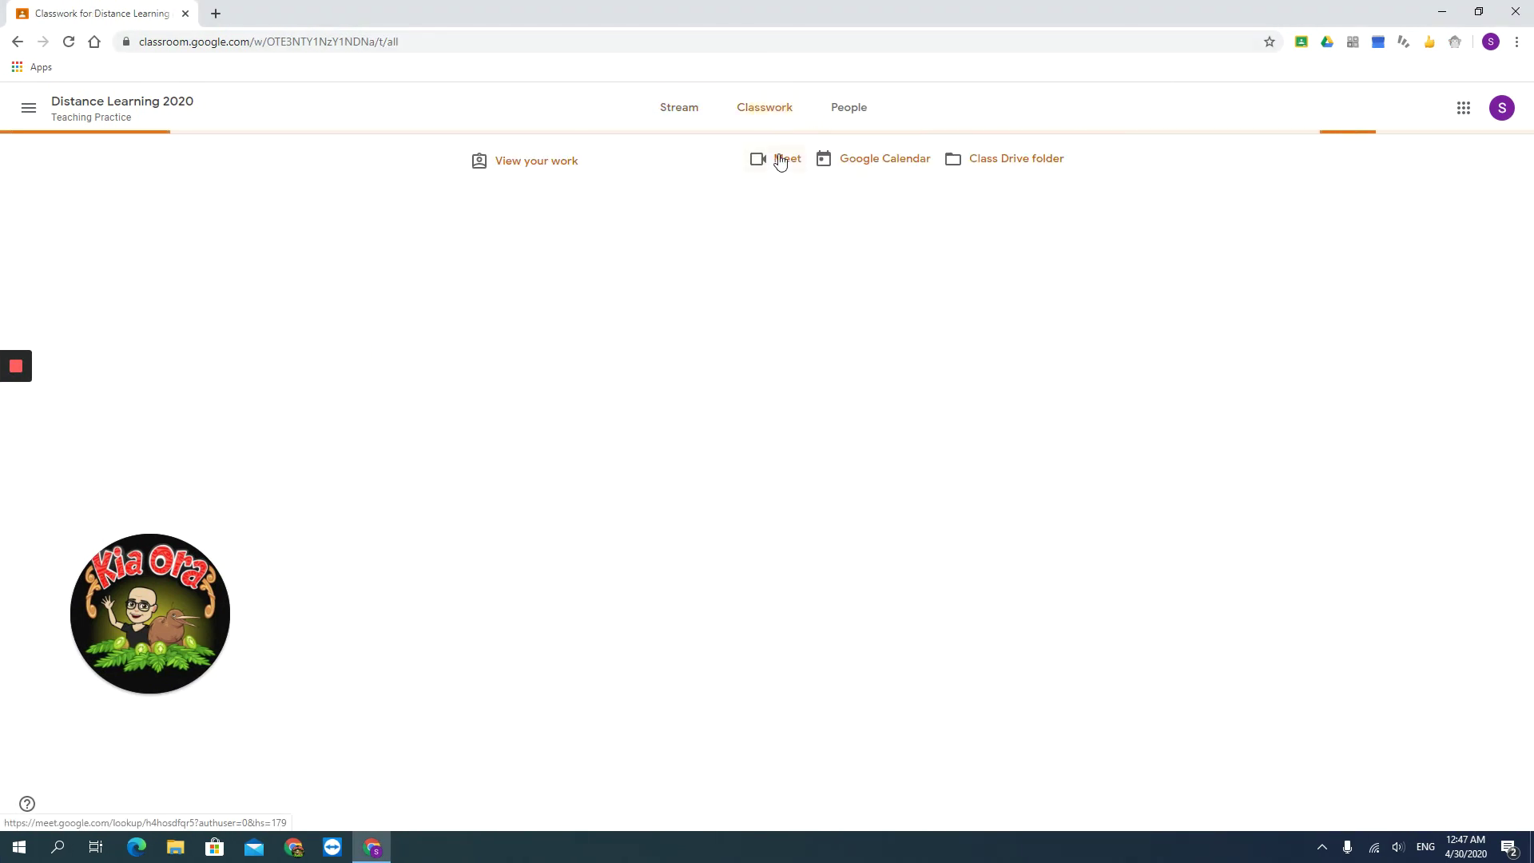
click(779, 157)
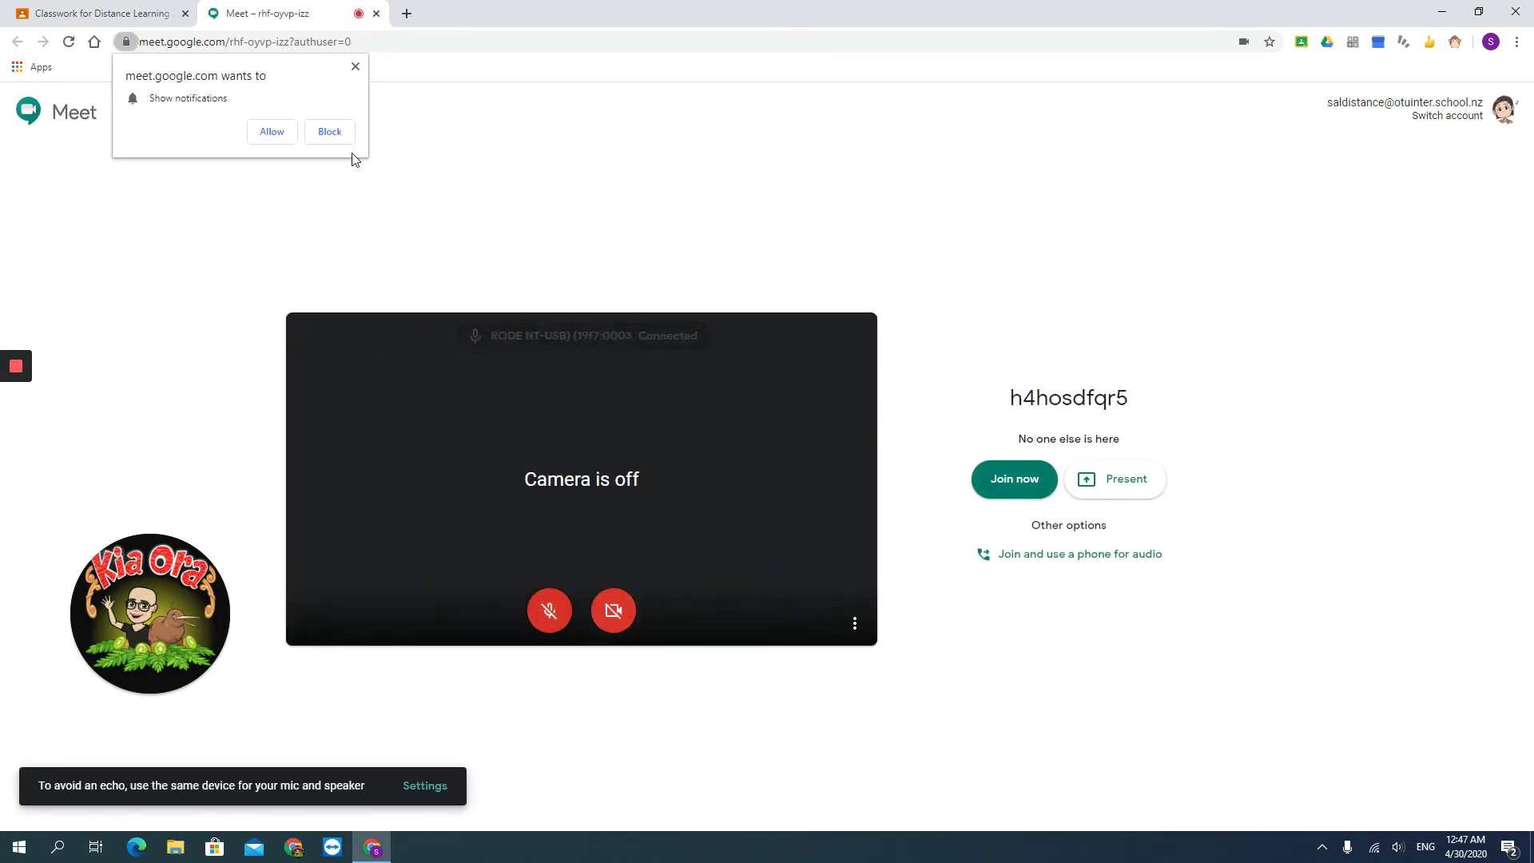
click(281, 134)
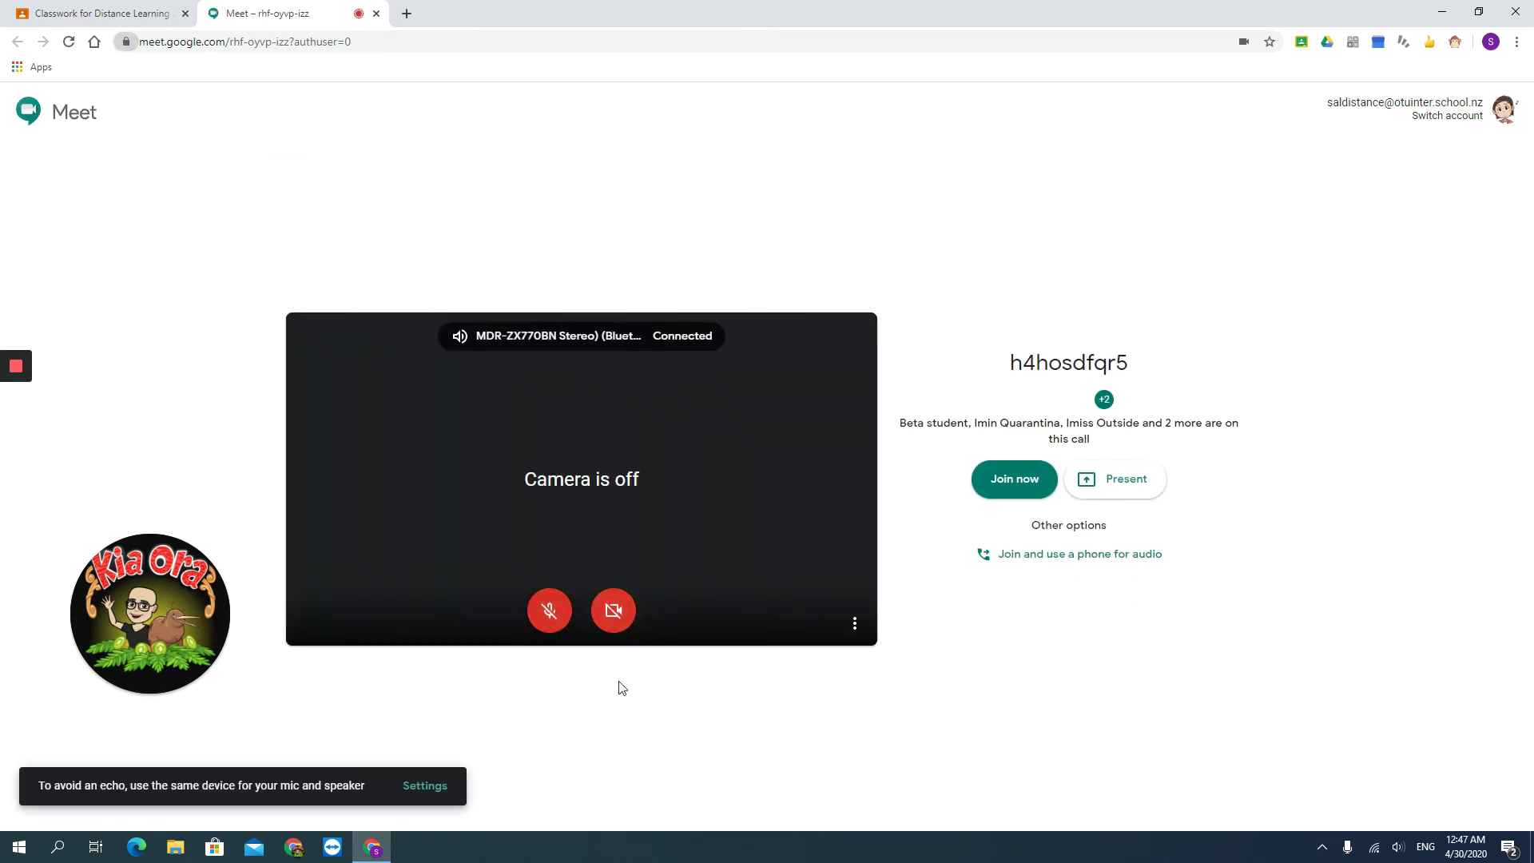
click(1031, 479)
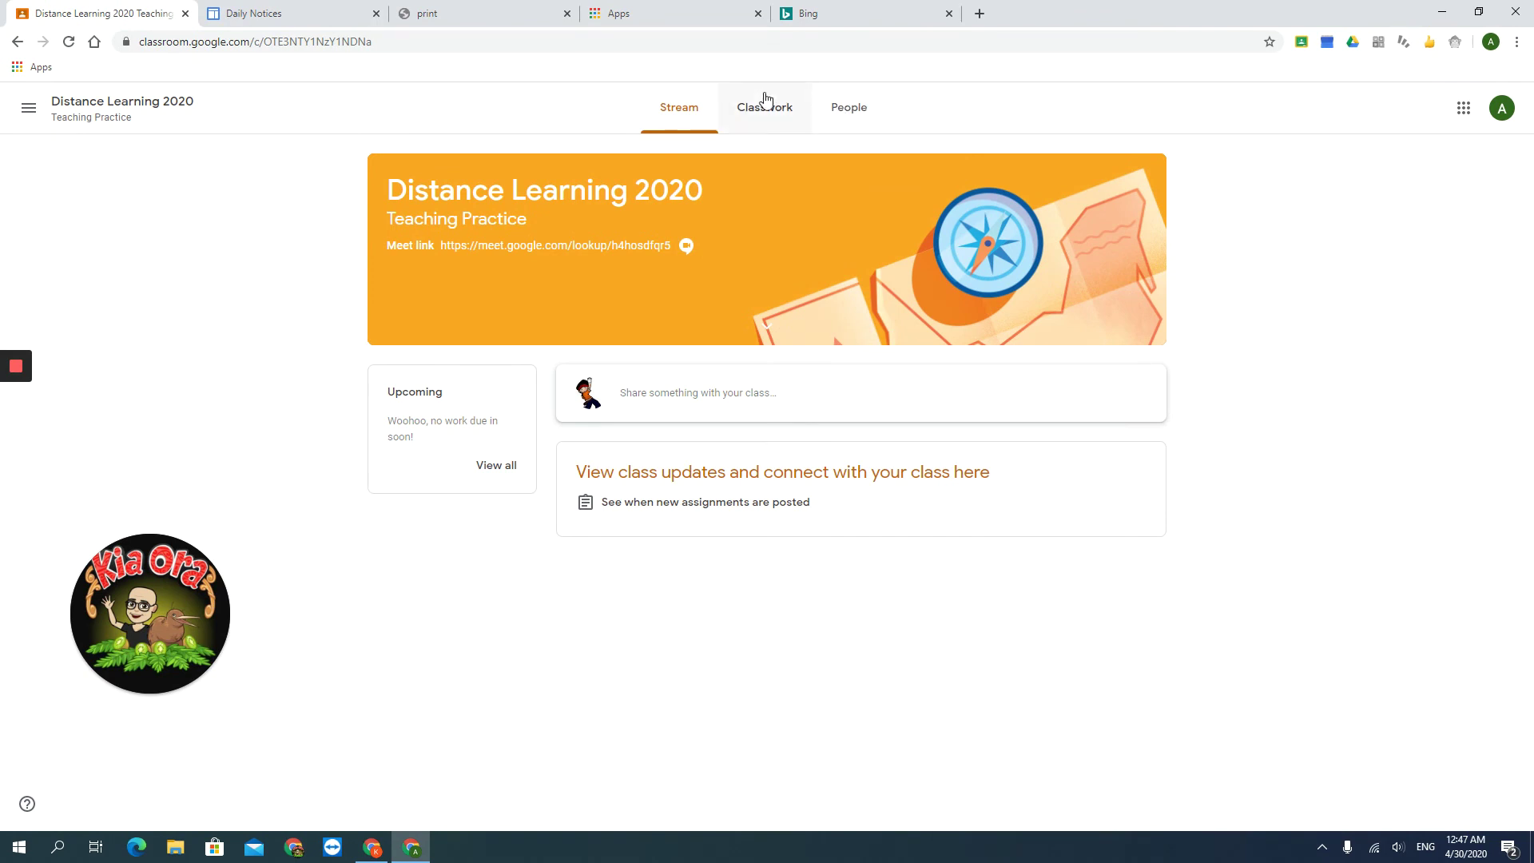
In the sixth student's account, open the class Meet from Classwork and join the call with the camera off
click(765, 102)
click(779, 162)
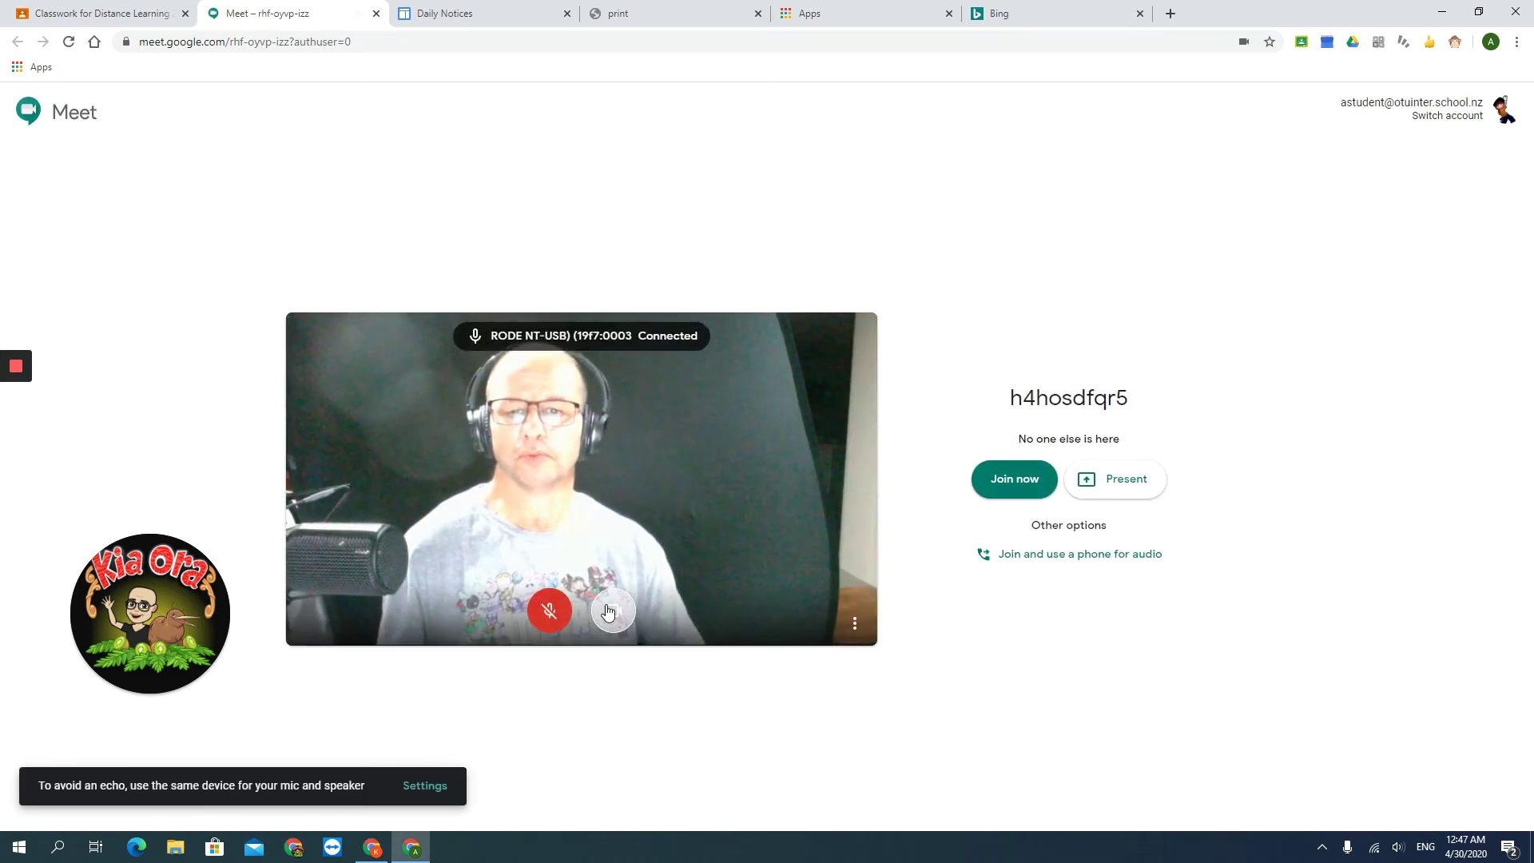
key(ctrl+e)
click(1023, 479)
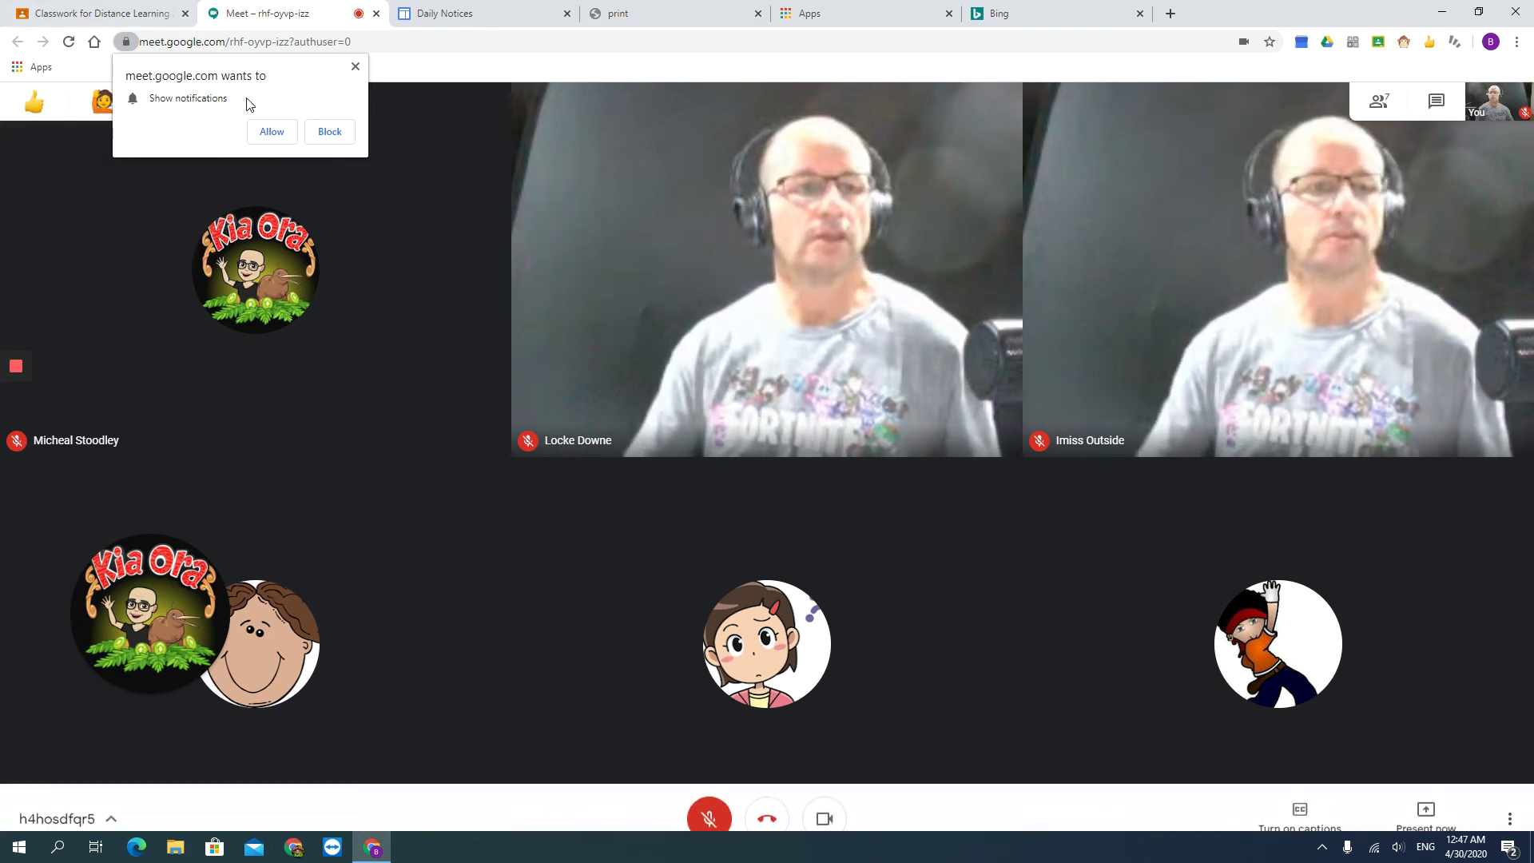
Turn off the cameras in the first three students' calls, allowing Meet notifications for the first and second students
click(272, 131)
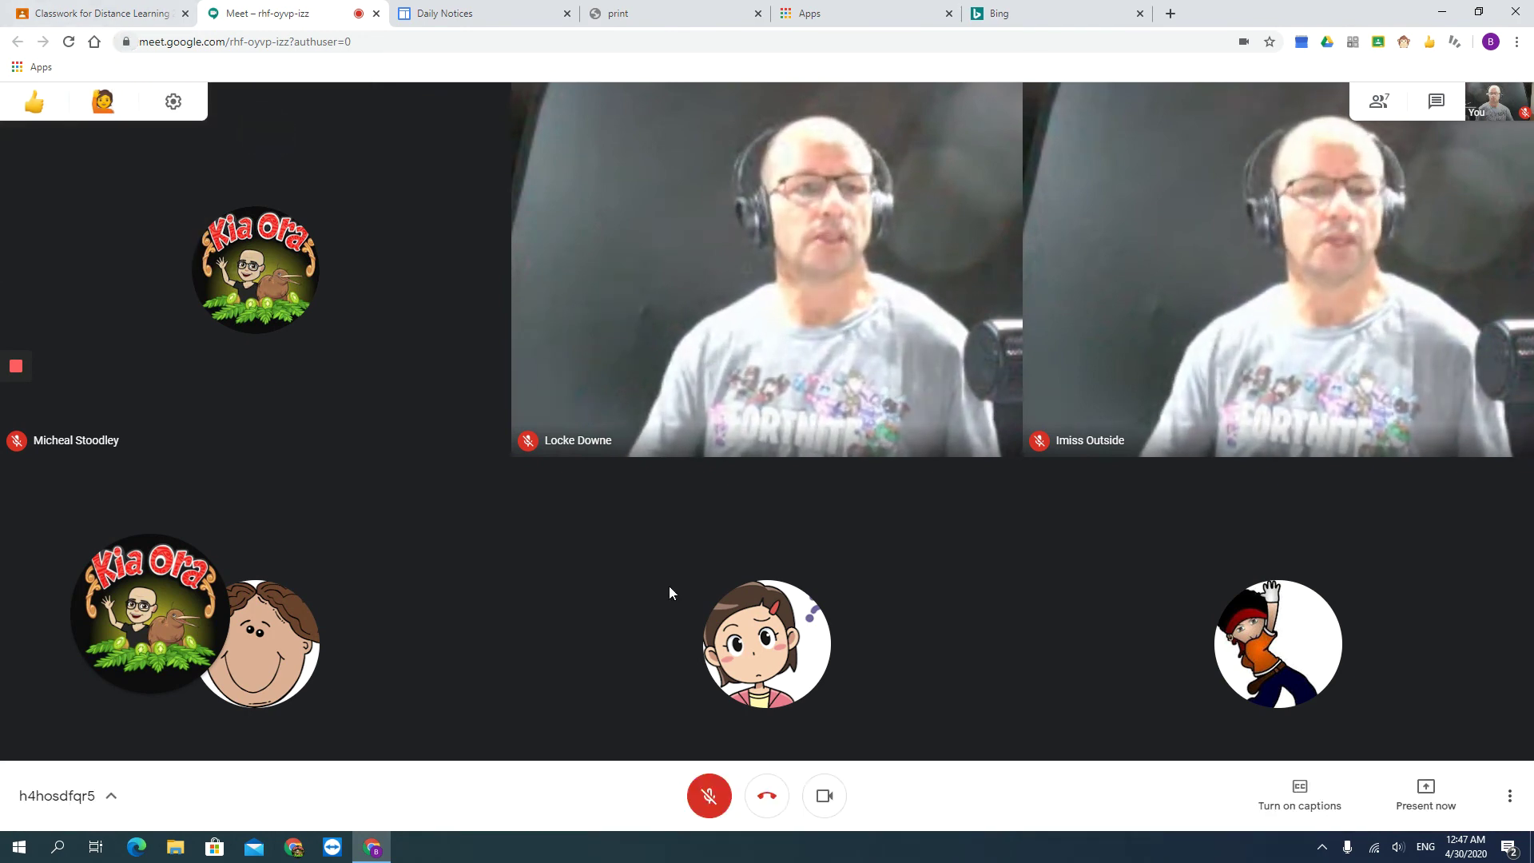
click(826, 793)
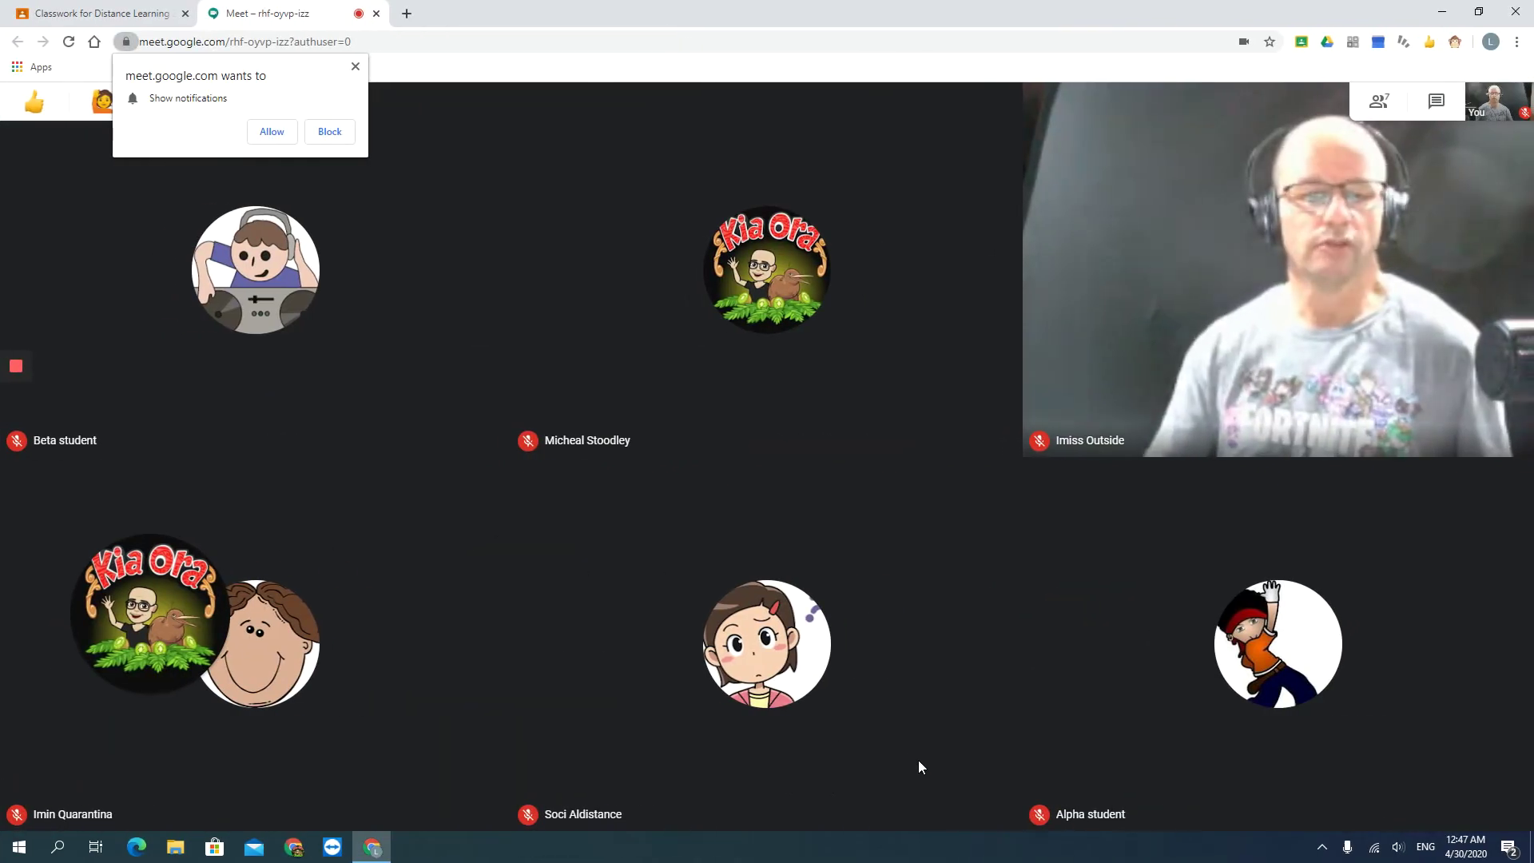
click(826, 795)
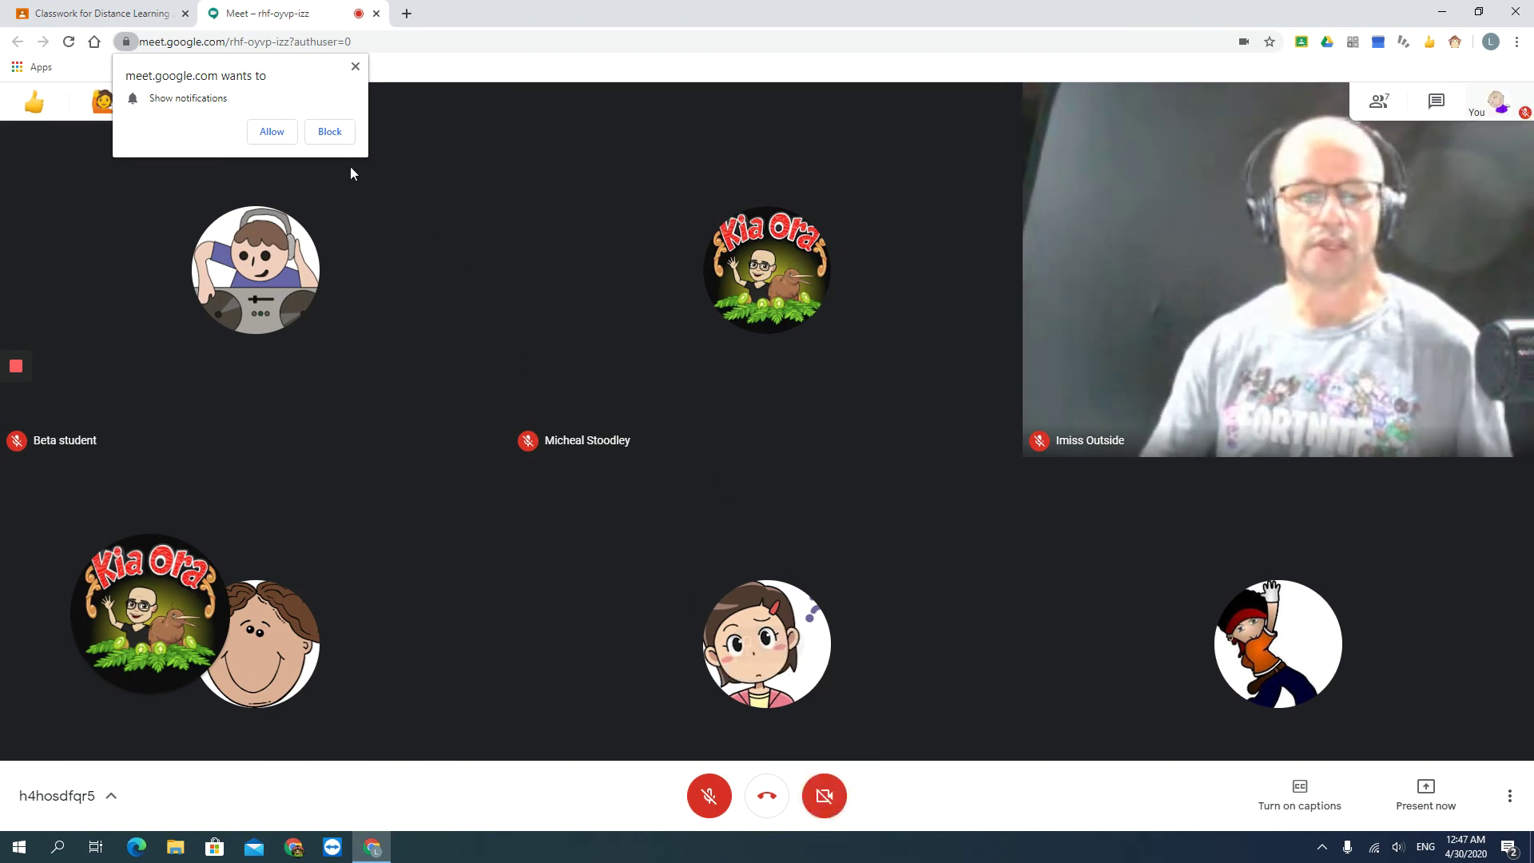
click(271, 132)
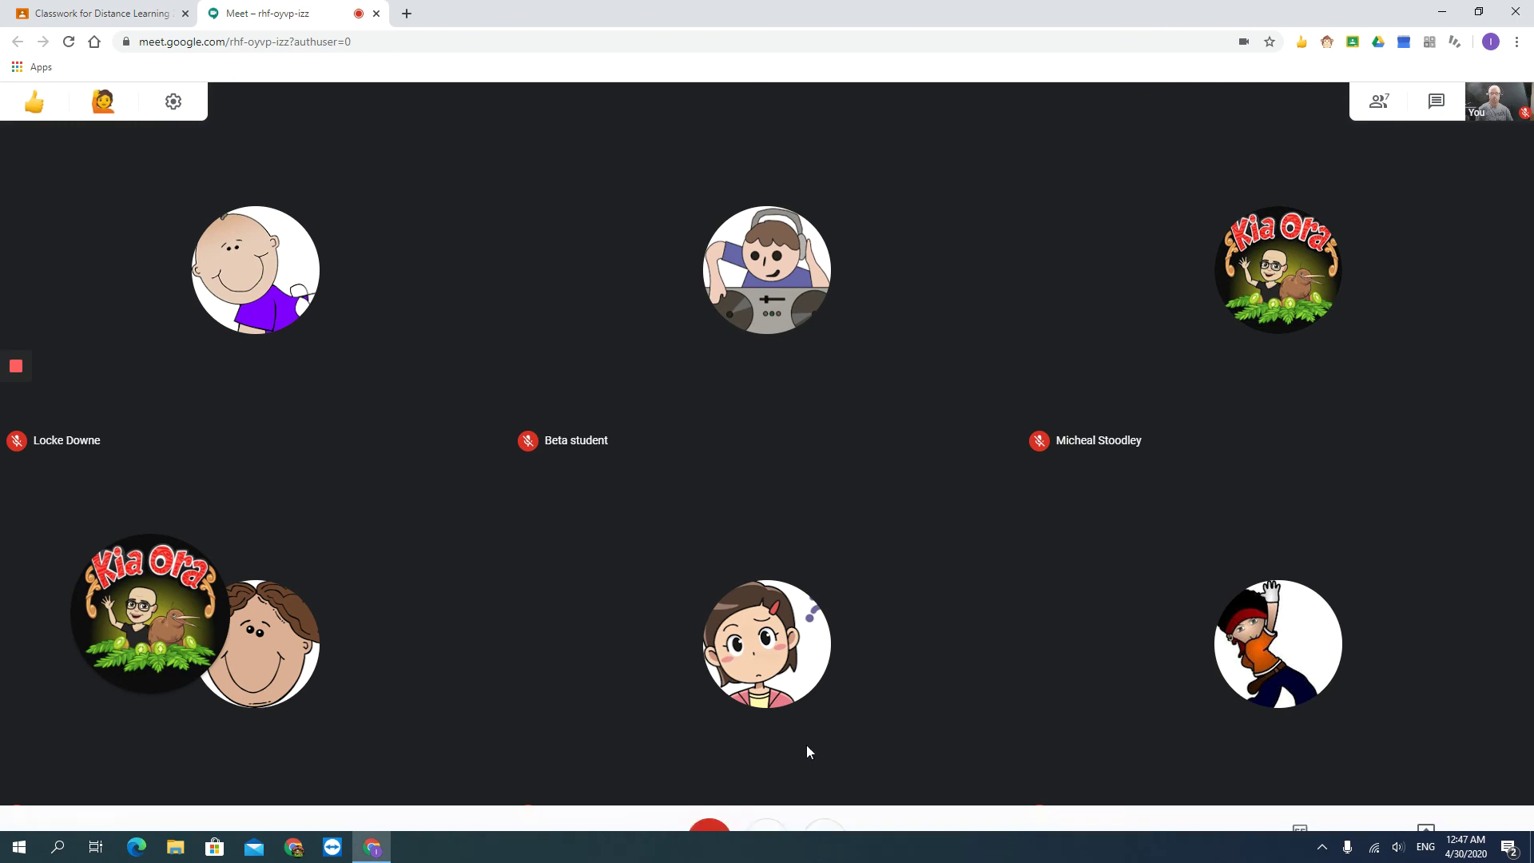
click(824, 799)
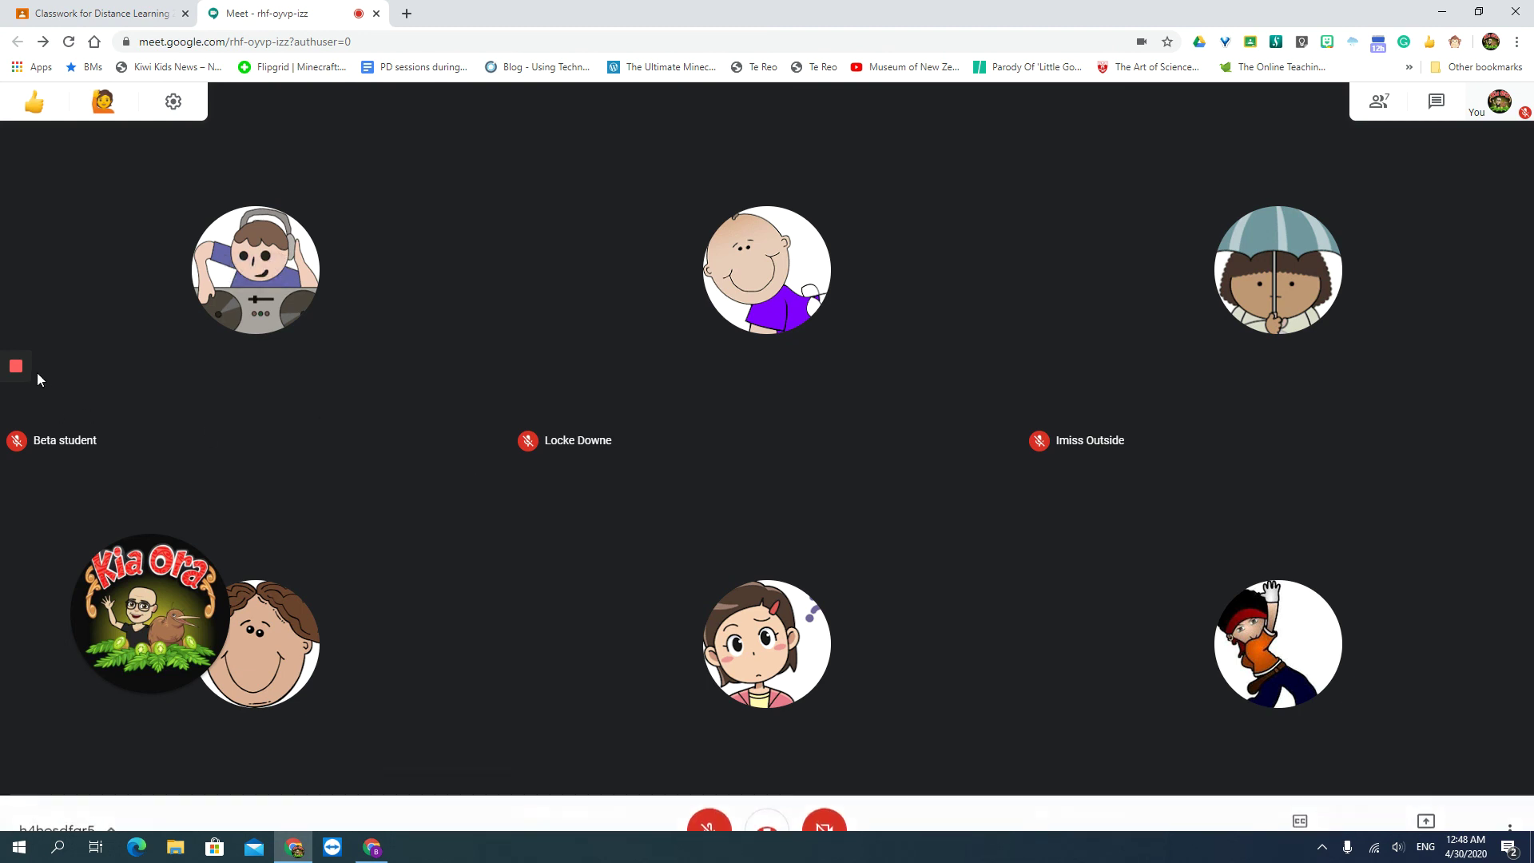
mouse_move(16, 366)
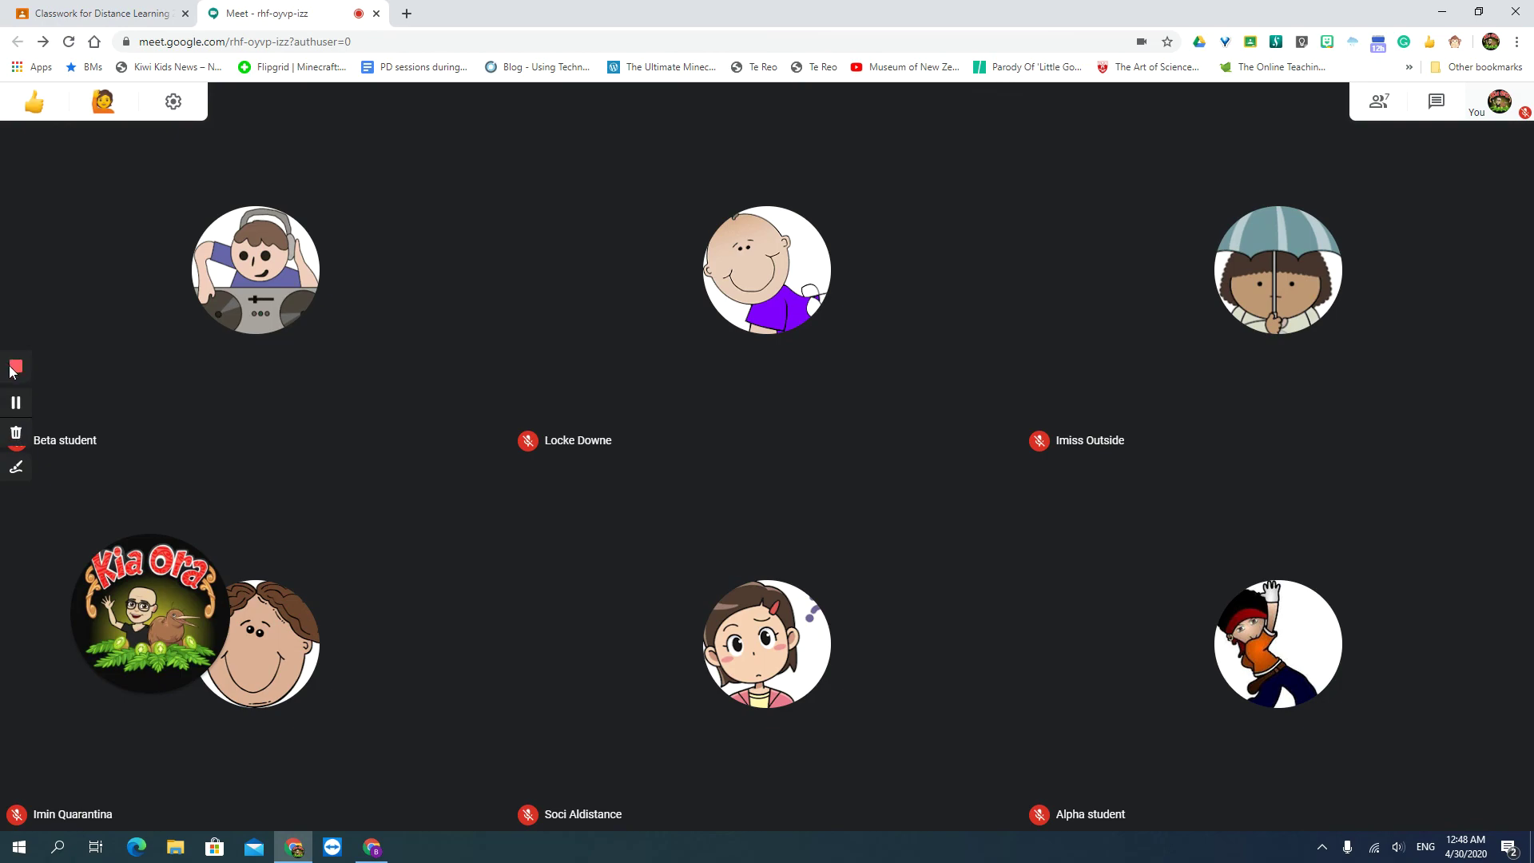